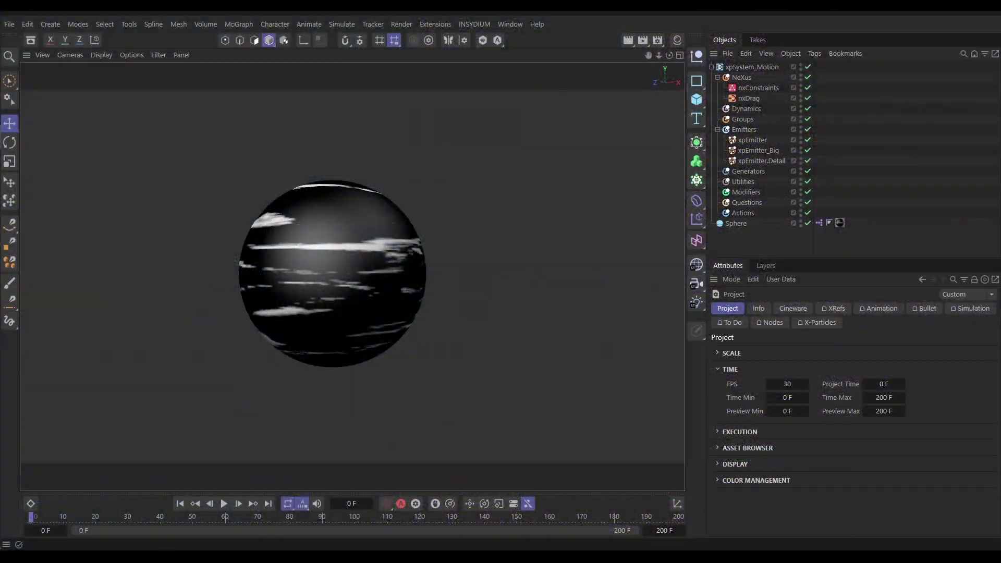
Preview the particle simulation around the sphere and return the timeline to frame 0
click(225, 503)
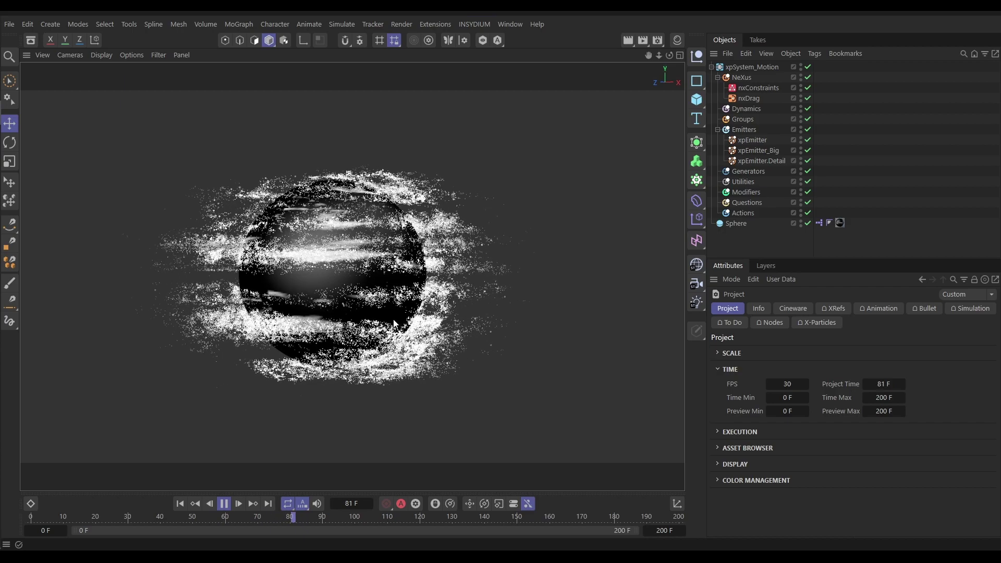
click(224, 503)
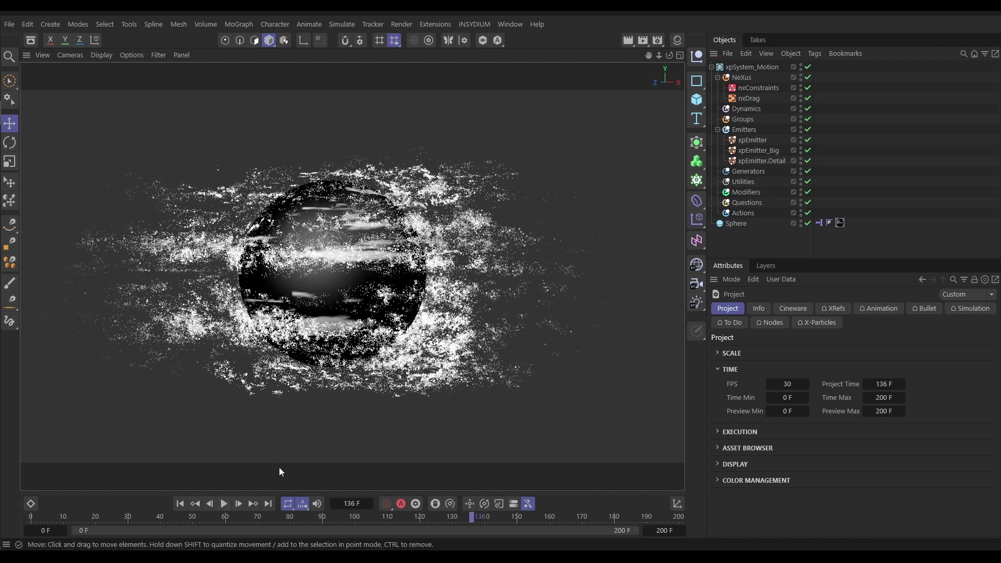
click(180, 503)
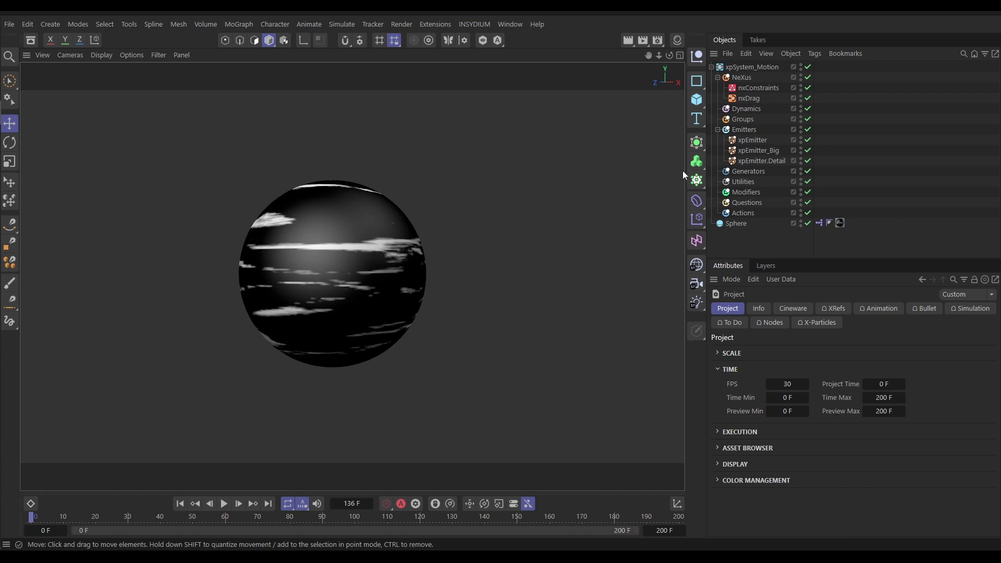
Disable the xpSystem_Motion object together with its child objects and leave its hierarchy collapsed
click(711, 67)
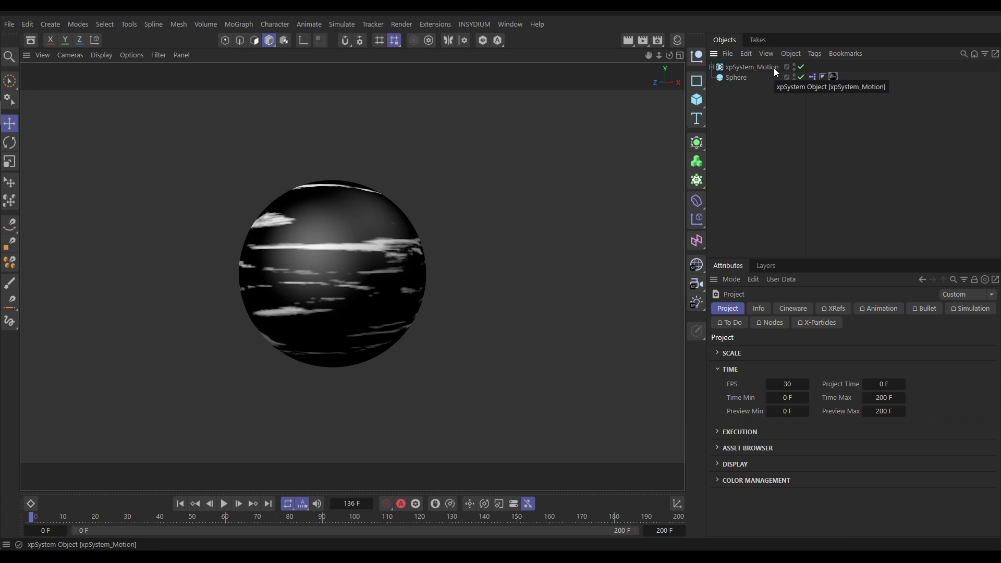
click(802, 68)
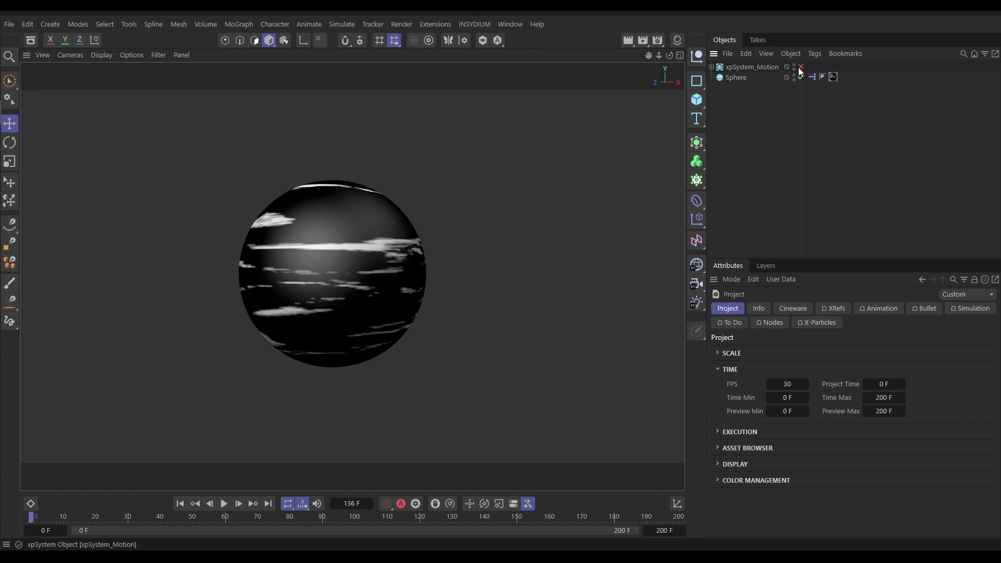
click(711, 66)
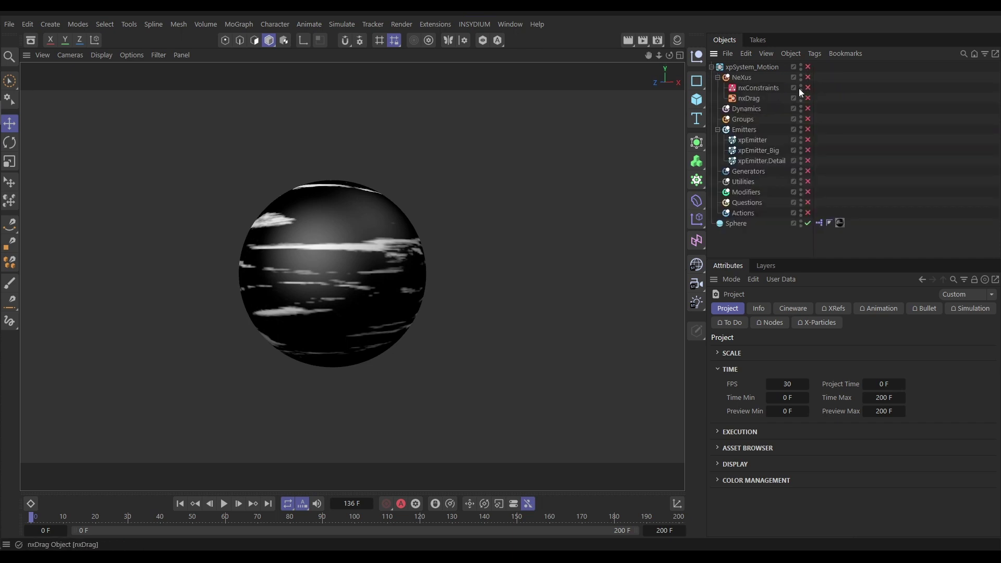
click(711, 67)
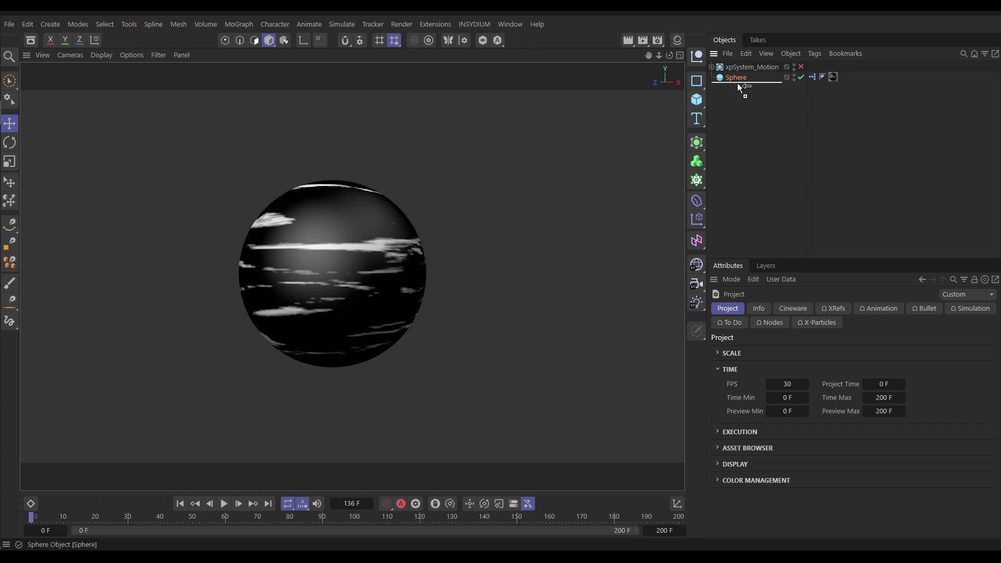
Duplicate the Sphere object and rename the copy as Sphere.Detail
ctrl+drag(738, 84, 740, 87)
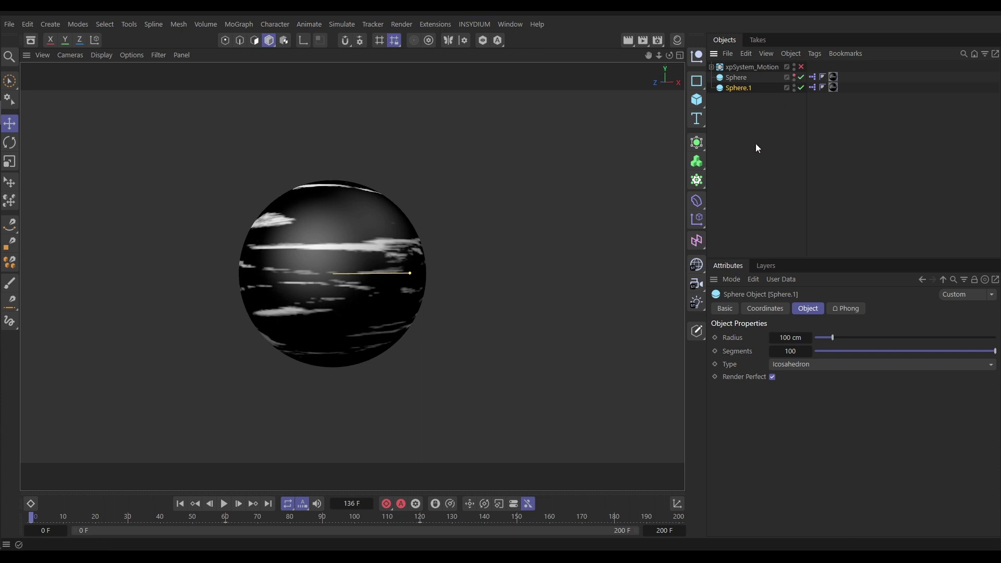
click(725, 308)
click(836, 354)
key(BackSpace)
text(Deta)
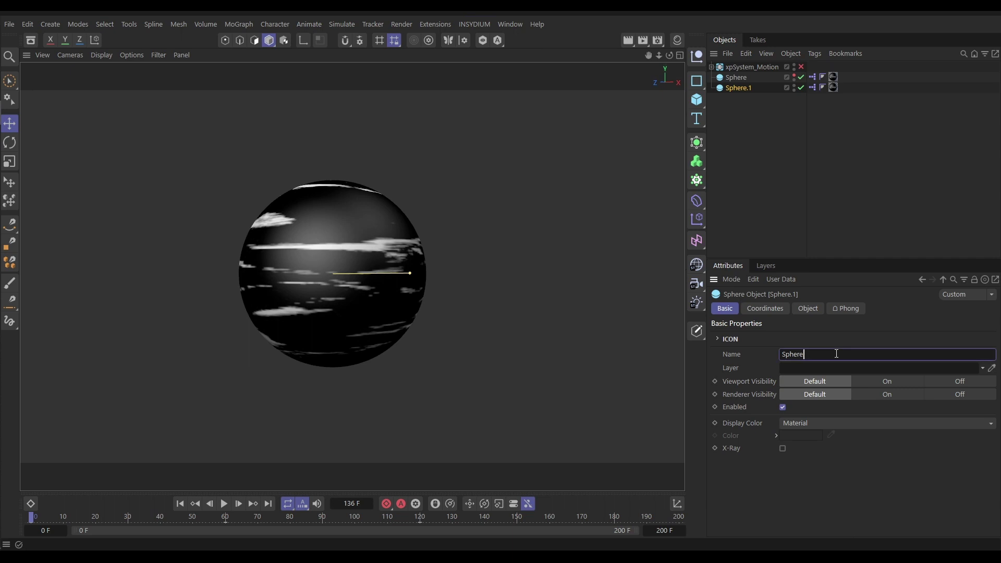
text(il)
key(Return)
Delete the XPresso tag and the material tag from Sphere.Detail
click(814, 88)
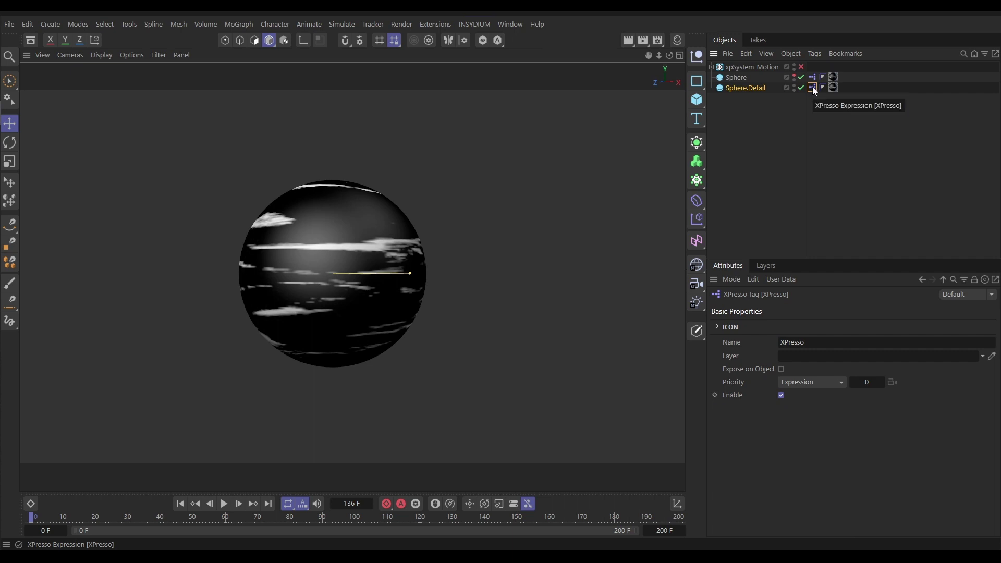
key(Delete)
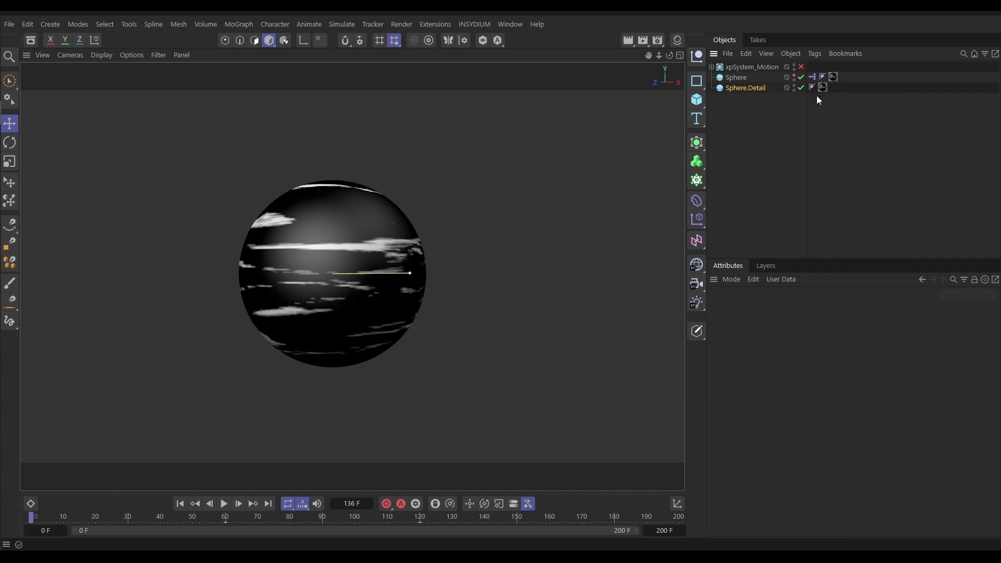
click(823, 88)
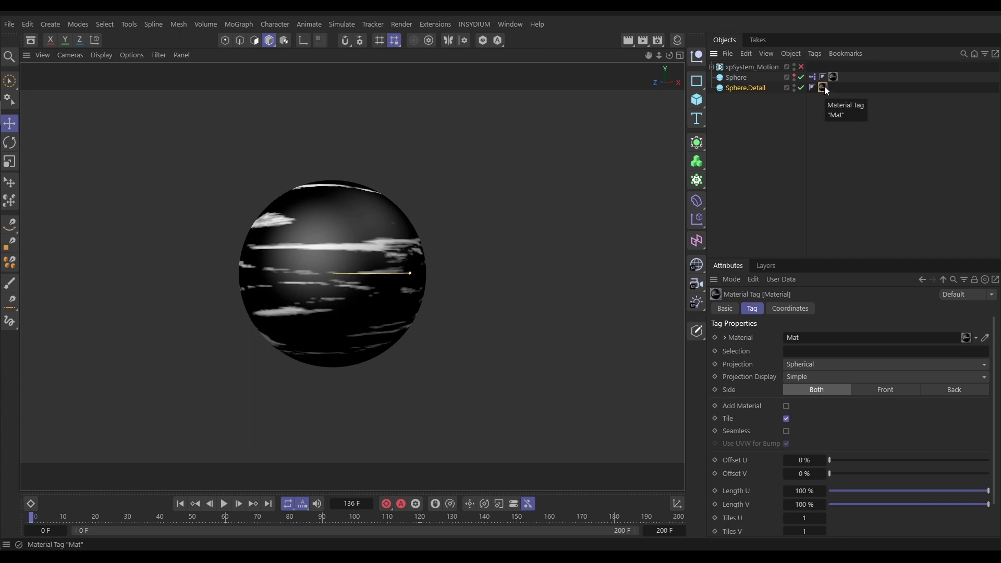
key(Delete)
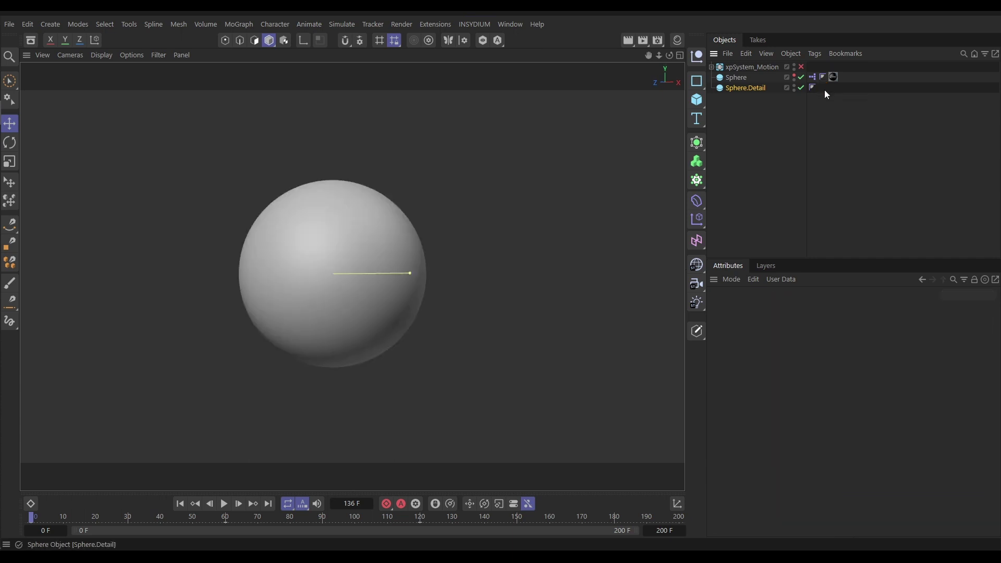
Show the mesh lines in the viewport and set Sphere.Detail to 500 segments
click(752, 88)
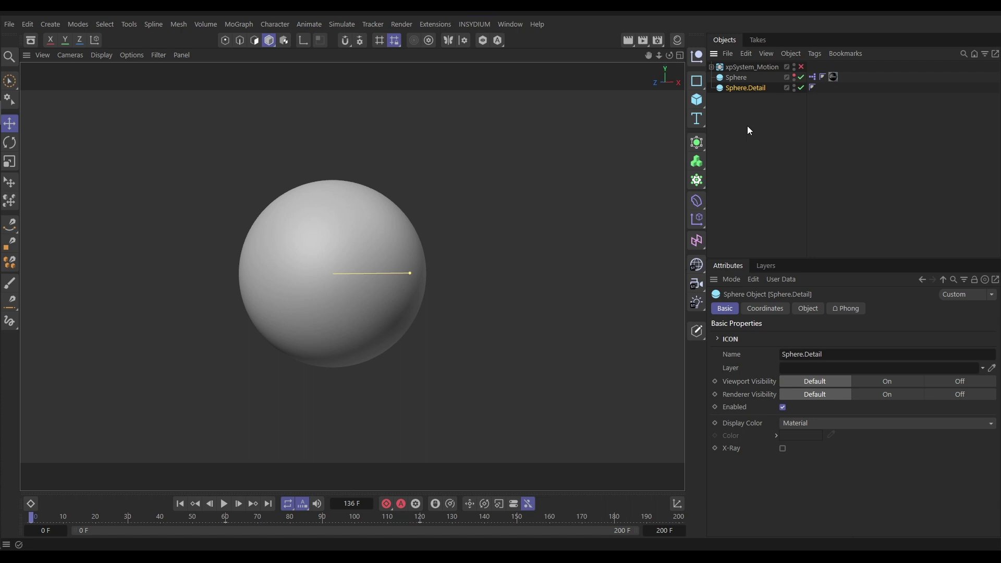
key(n)
key(b)
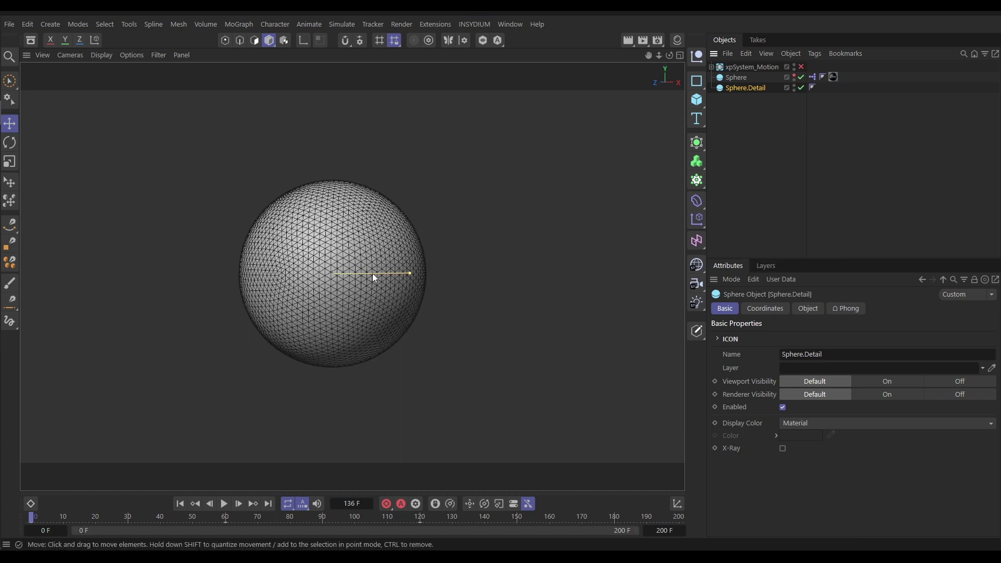
click(814, 308)
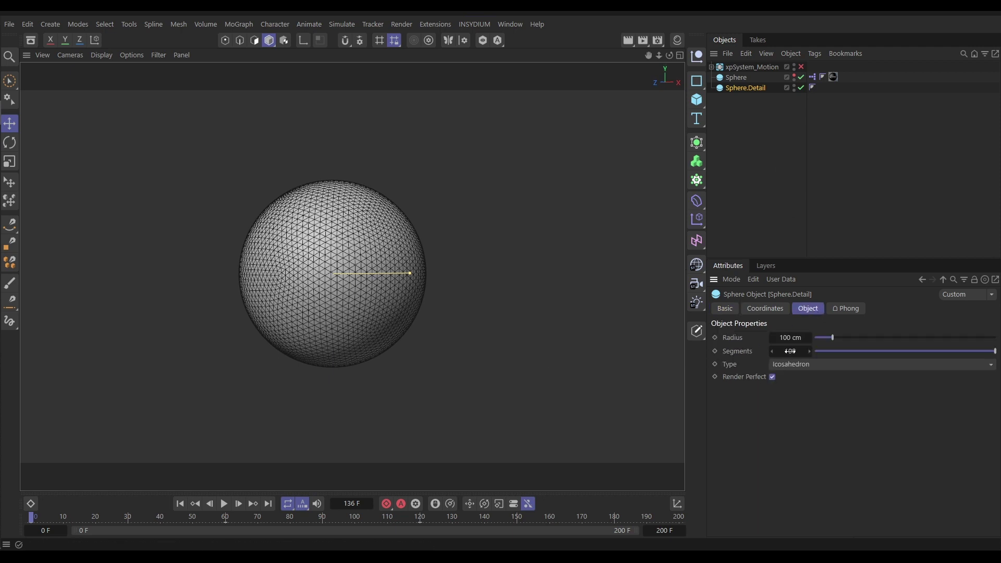
text(500)
key(Return)
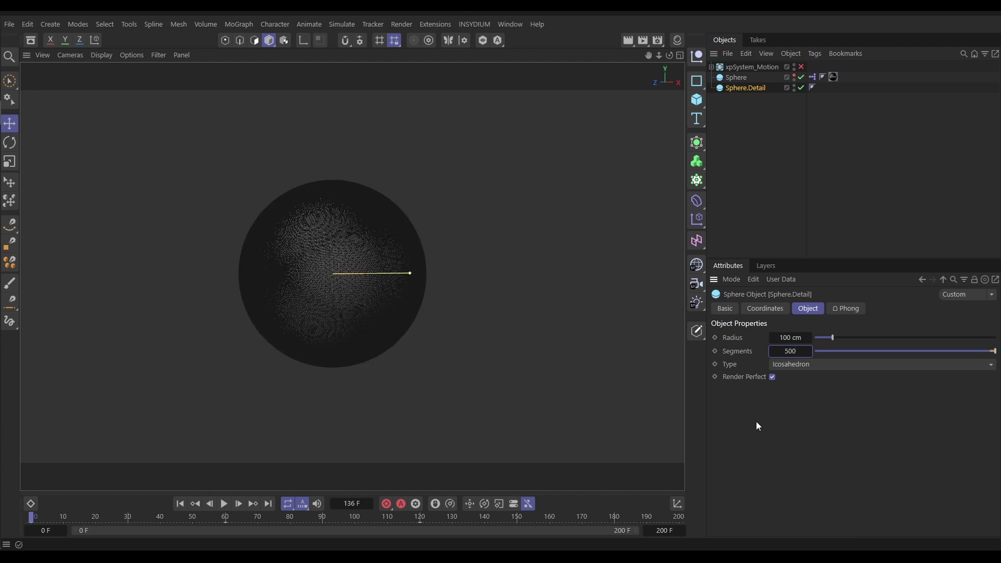
click(764, 180)
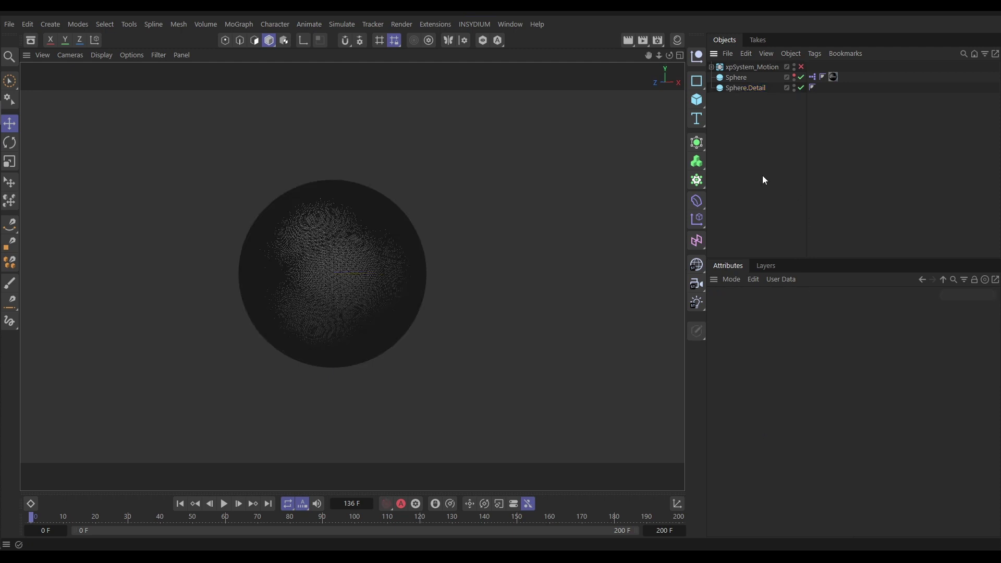
Add a Displacer deformer as a child of Sphere.Detail and shade the viewport without mesh lines
click(696, 204)
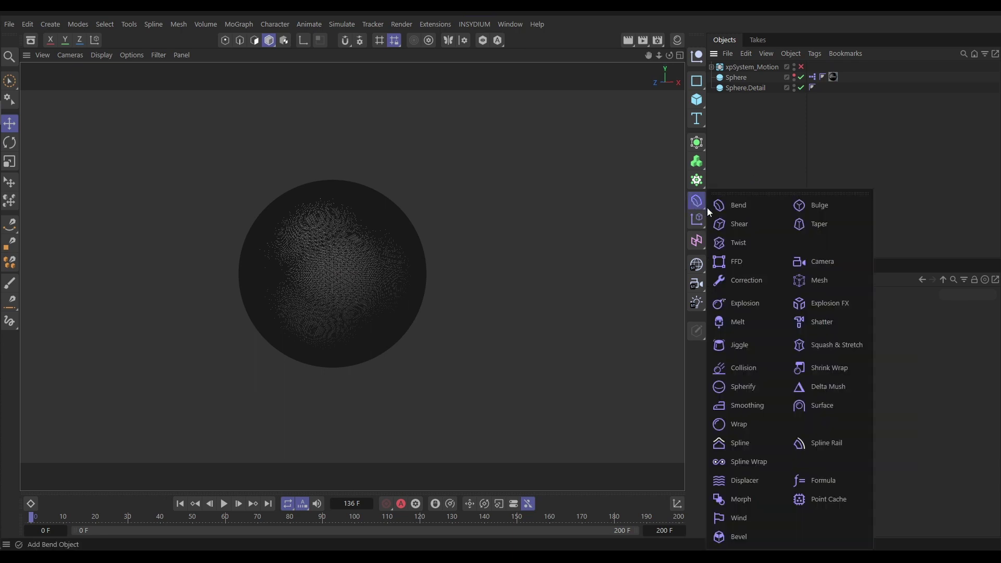
click(739, 483)
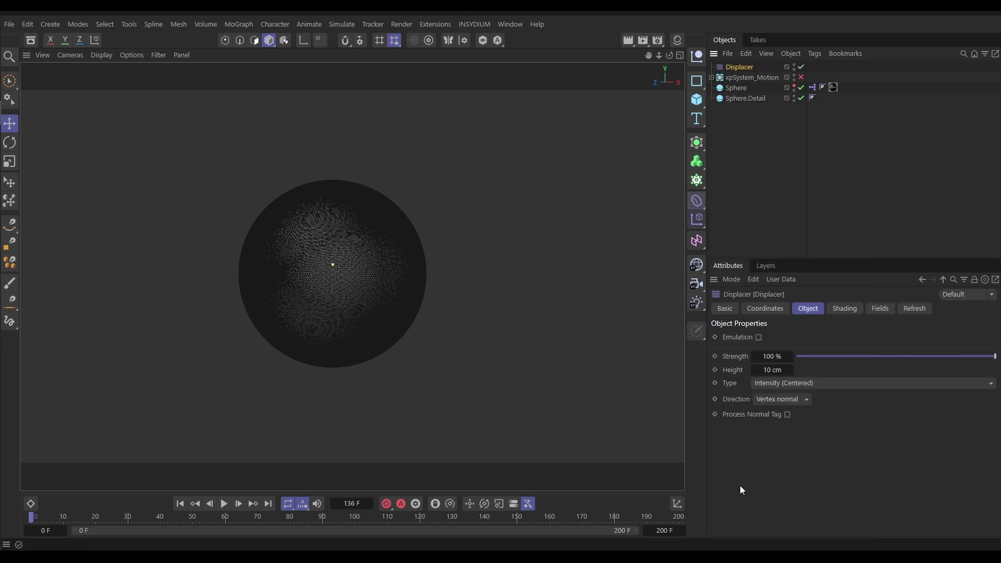
drag(740, 66, 748, 98)
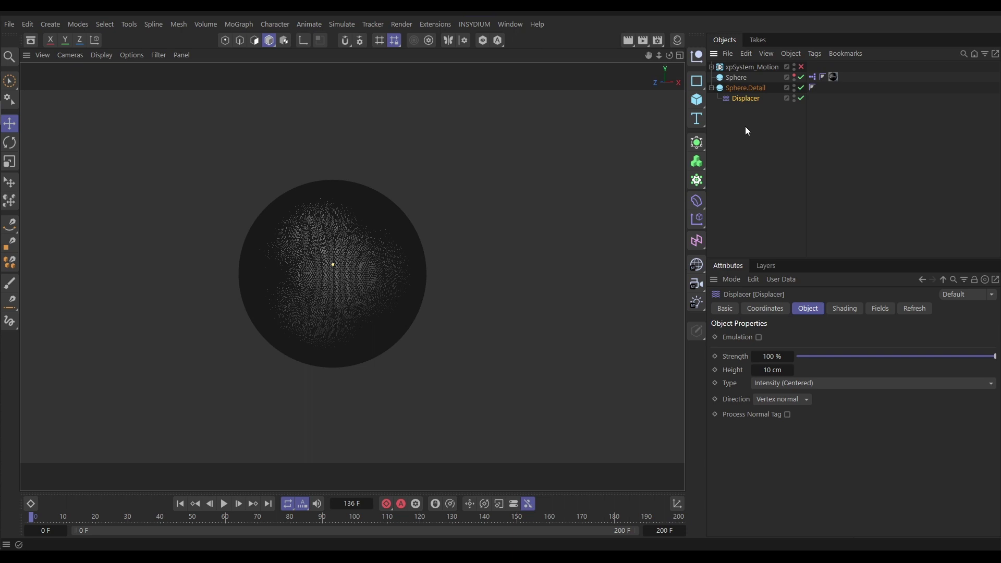
right_click(746, 126)
key(Escape)
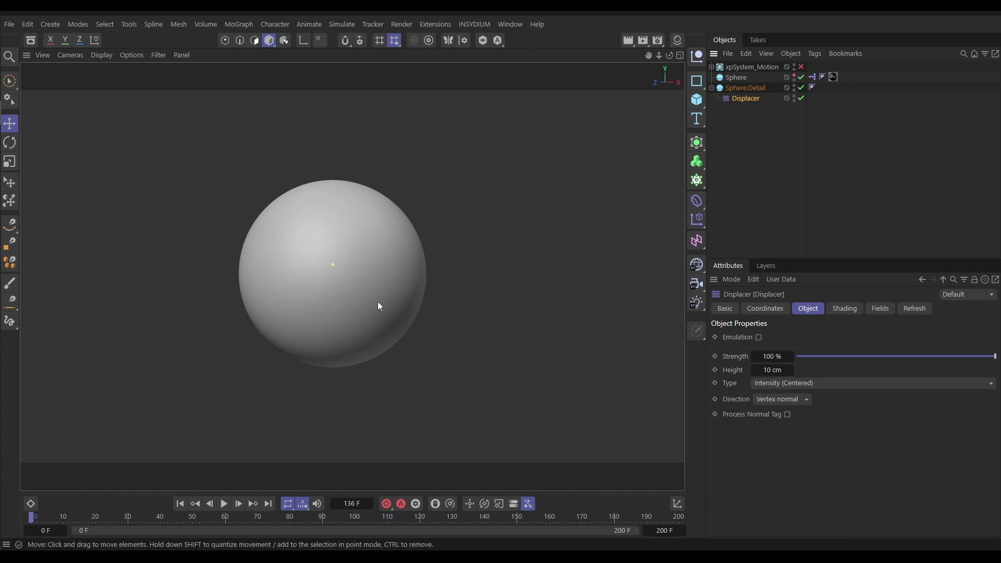
Assign a Noise shader to the Displacer's shading channel
click(842, 311)
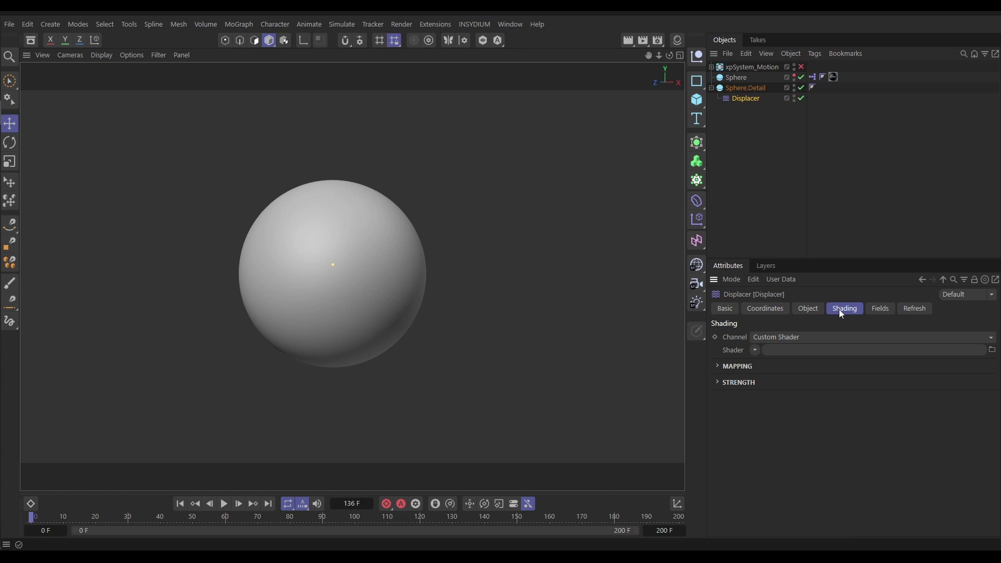
click(755, 350)
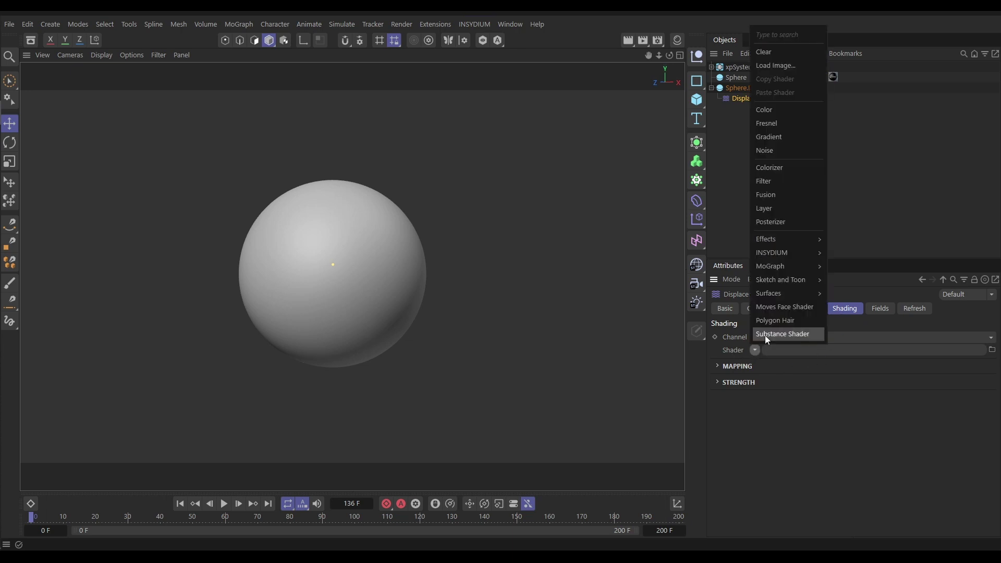
click(772, 151)
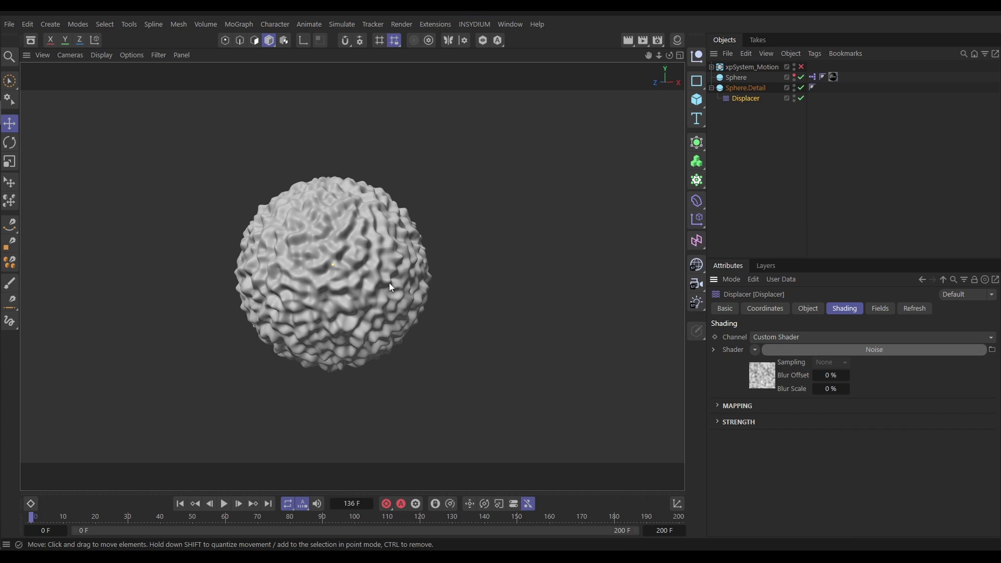
Set the Displacer's height to 3.5 cm
click(814, 308)
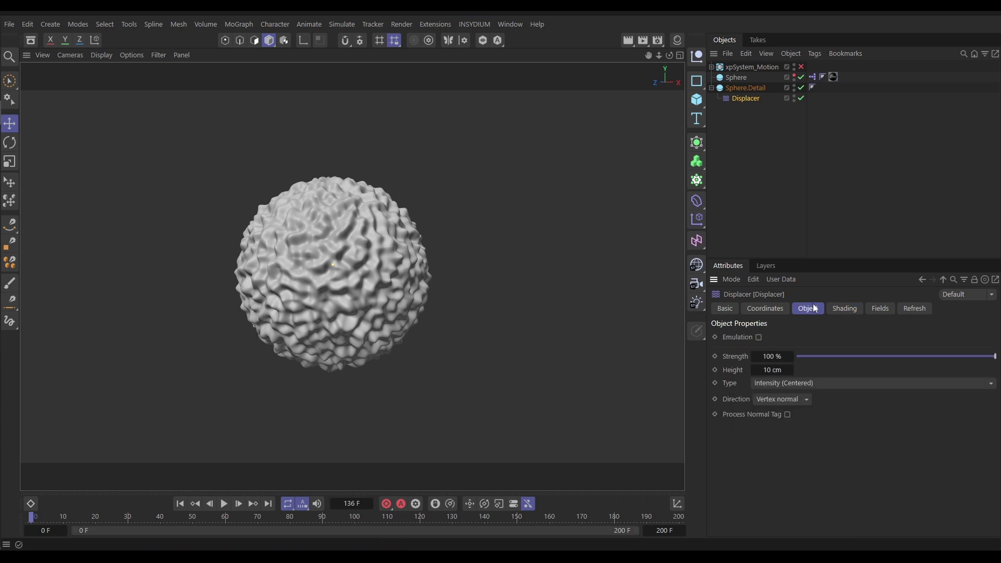
click(772, 370)
text(3.5)
key(Return)
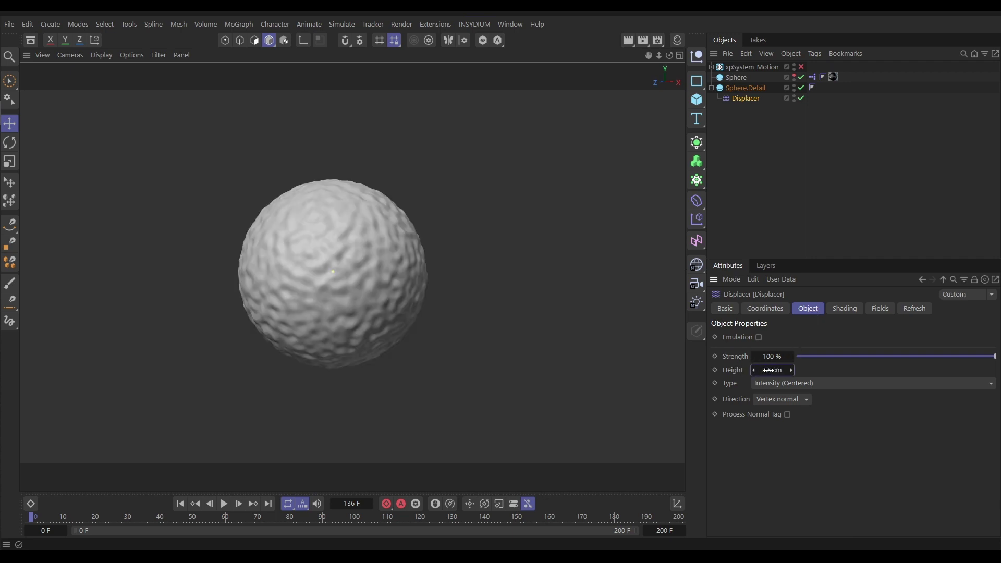
drag(772, 369, 595, 372)
Set the Displacer's noise shader to Stupl, with a global scale of 388% and relative scales of 370%, 52% and 100%
click(841, 310)
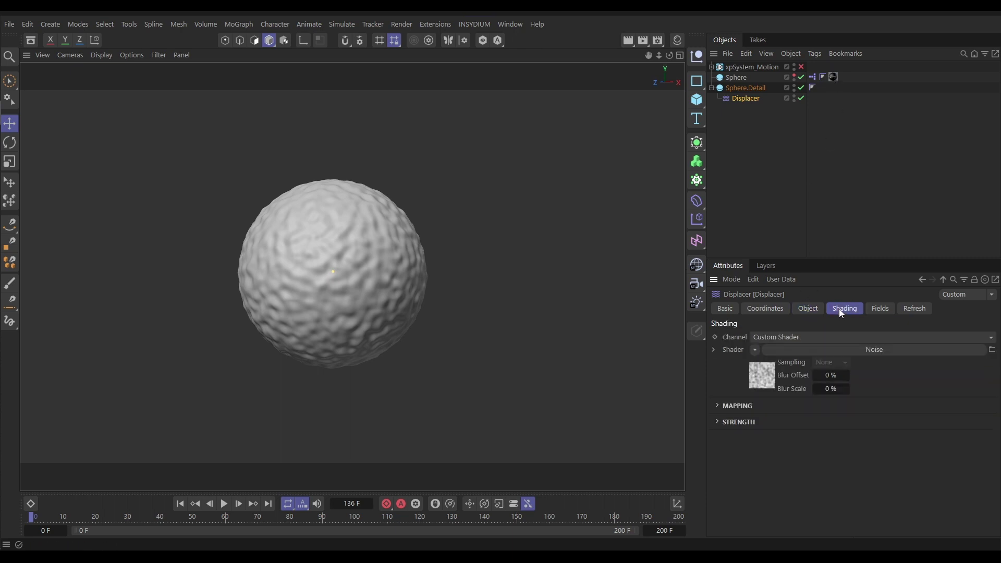
click(761, 374)
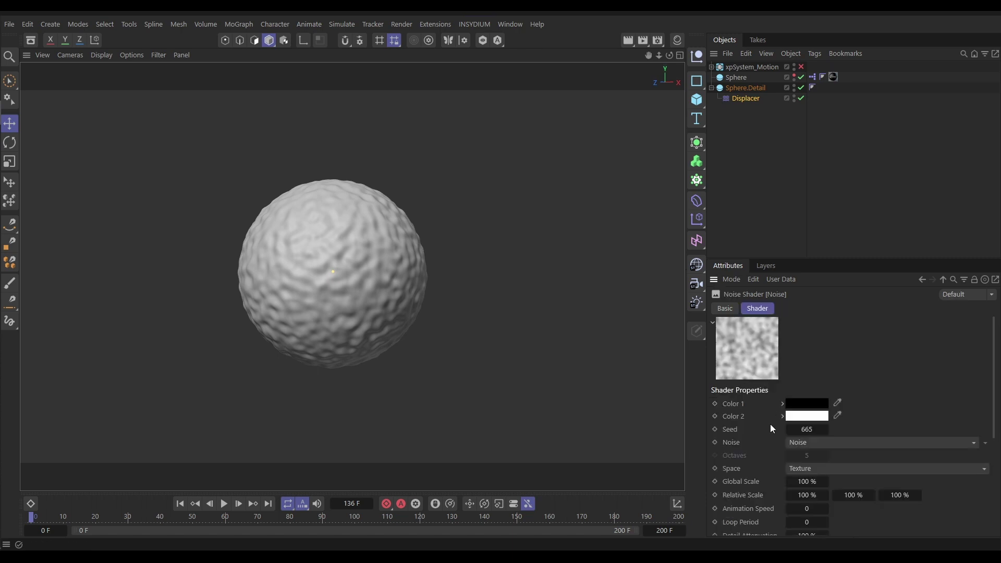
click(978, 445)
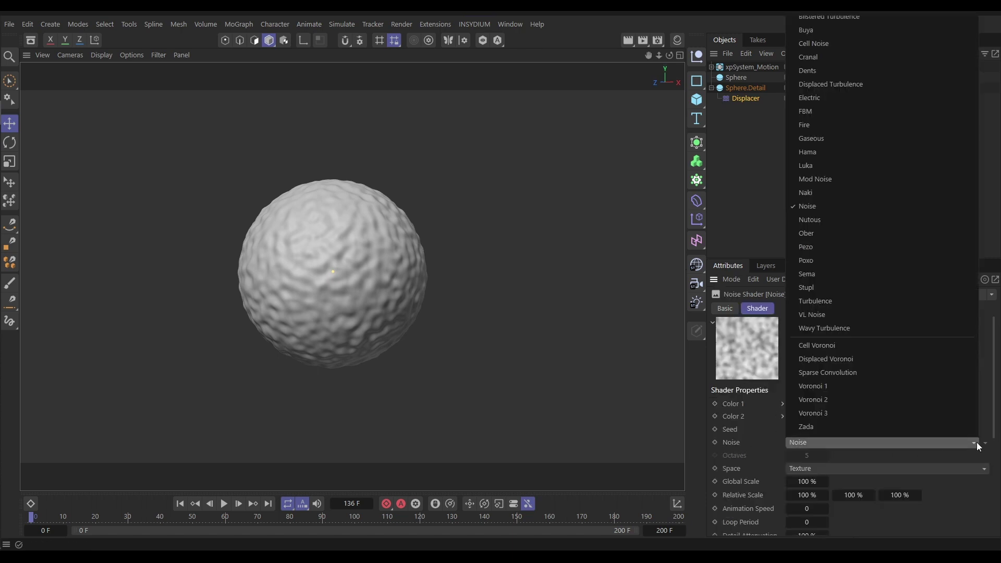
click(812, 288)
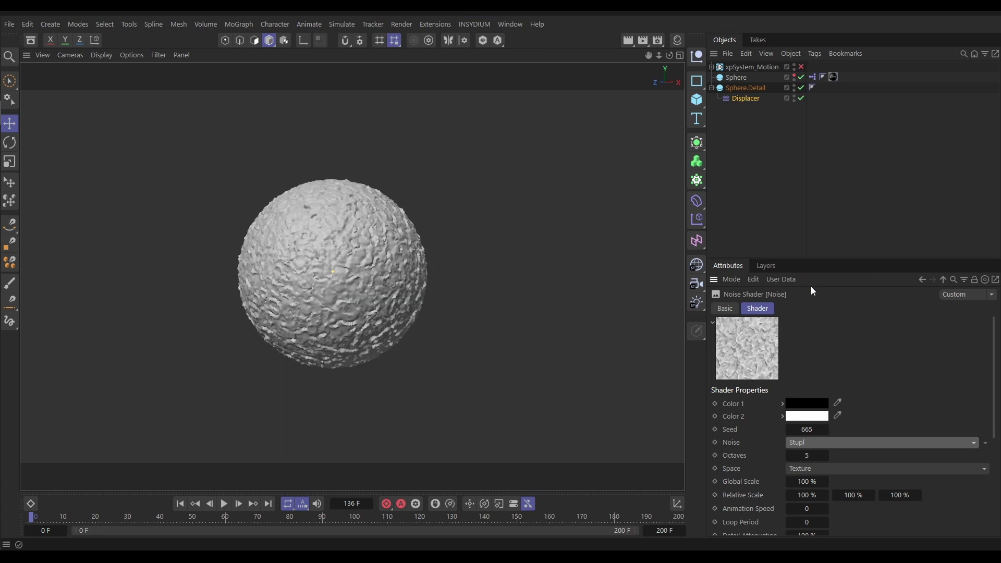
mouse_move(803, 485)
mouse_down()
mouse_move(912, 485)
mouse_move(790, 493)
mouse_up()
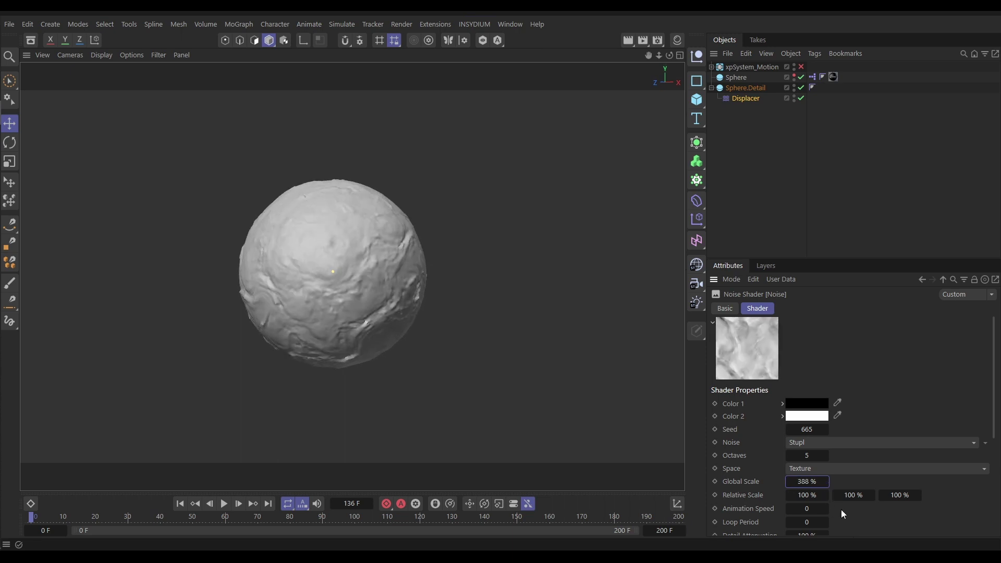
mouse_move(854, 495)
mouse_down()
mouse_move(821, 495)
mouse_move(844, 503)
mouse_move(813, 494)
mouse_move(865, 495)
mouse_up()
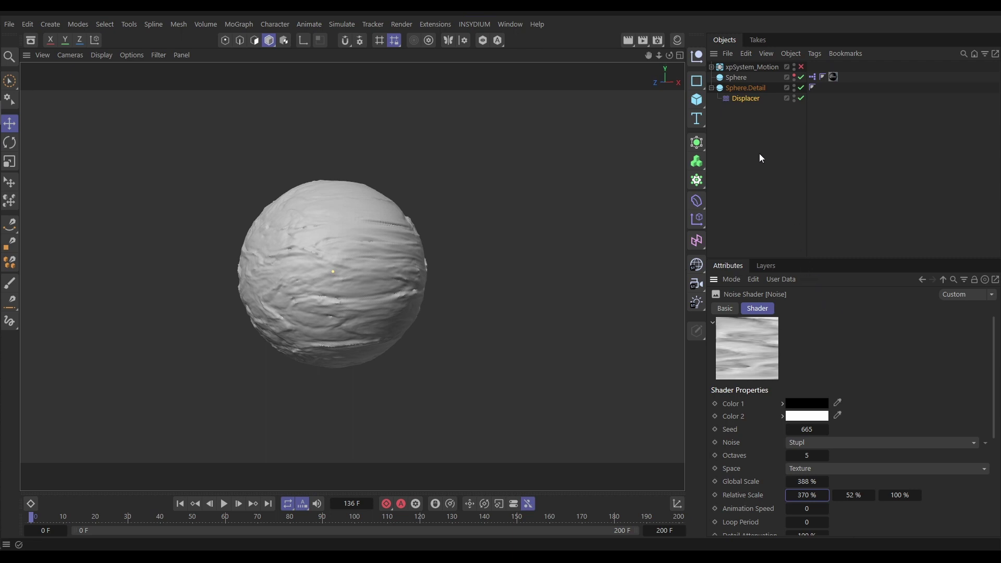
Change the Sphere.Detail object's type to Hexahedron, trying Octahedron first
click(743, 87)
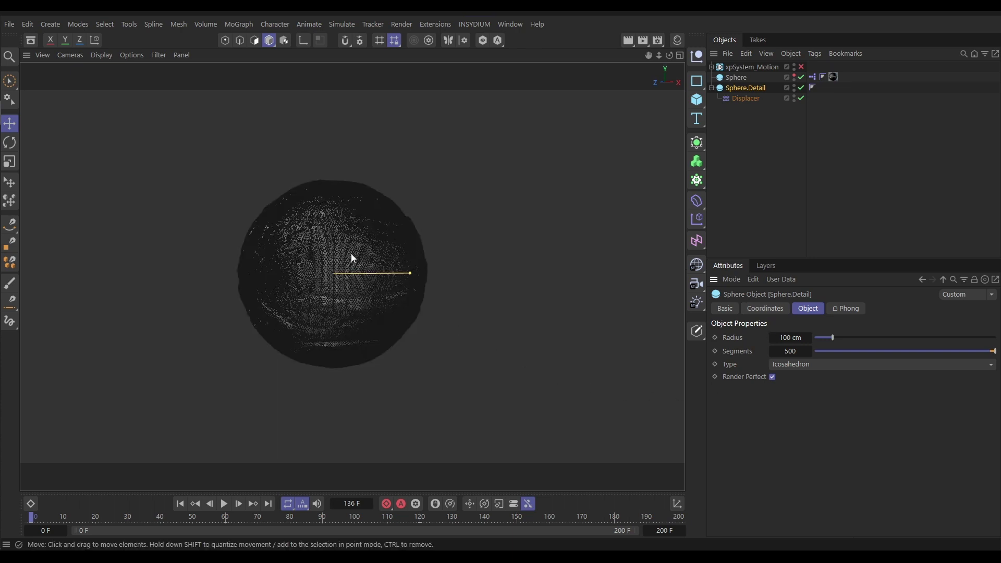
scroll(401, 252, up, 8)
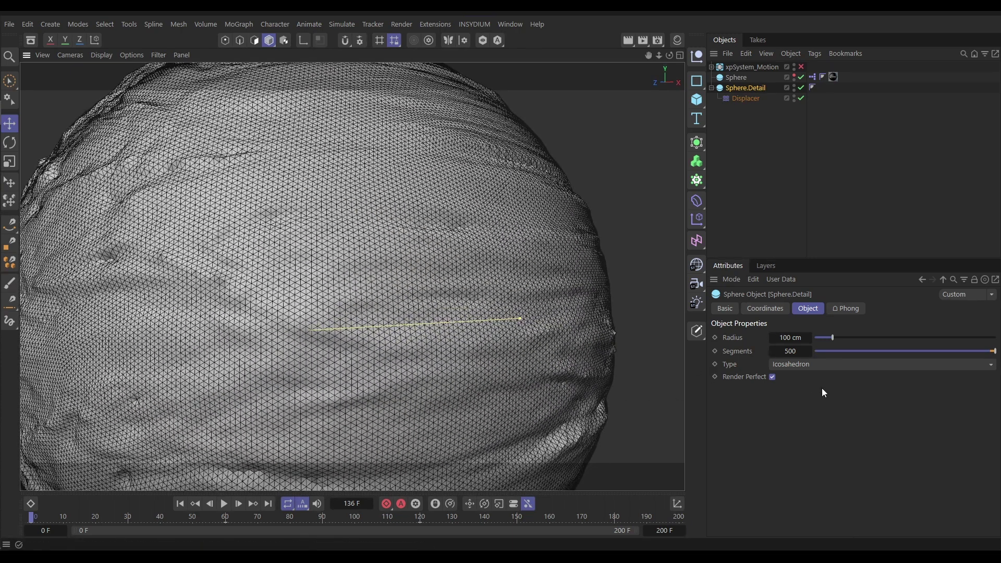
click(805, 364)
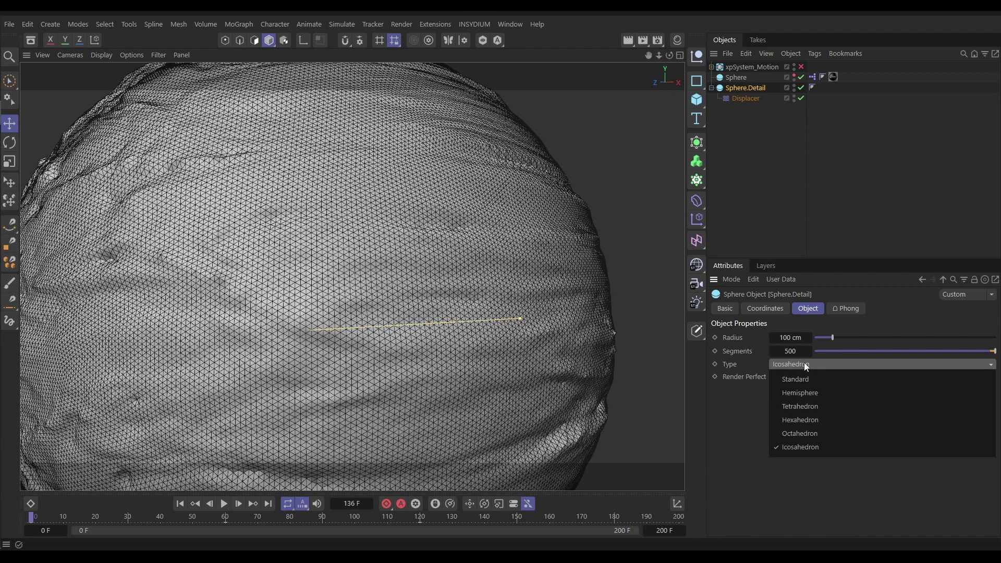
click(803, 433)
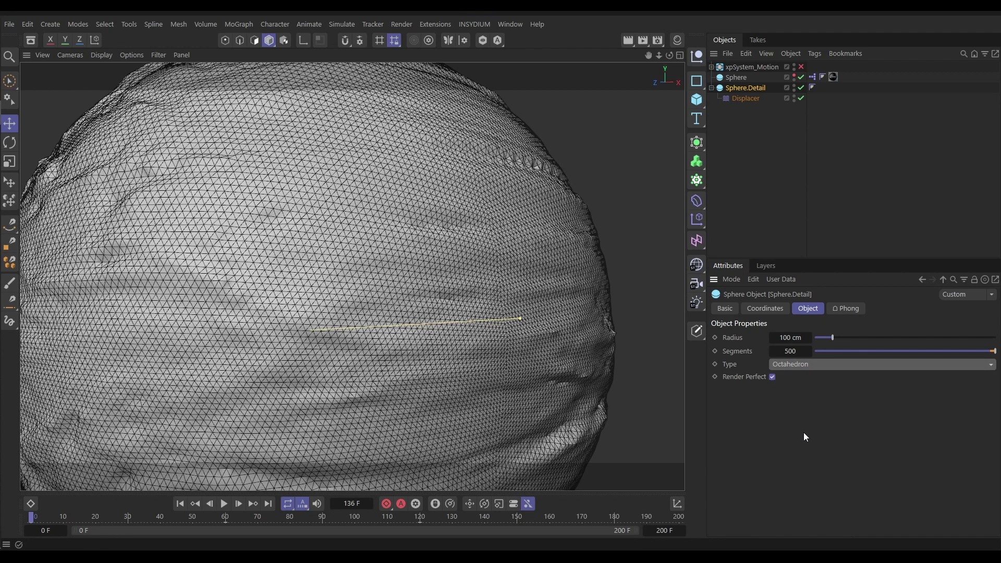
click(797, 365)
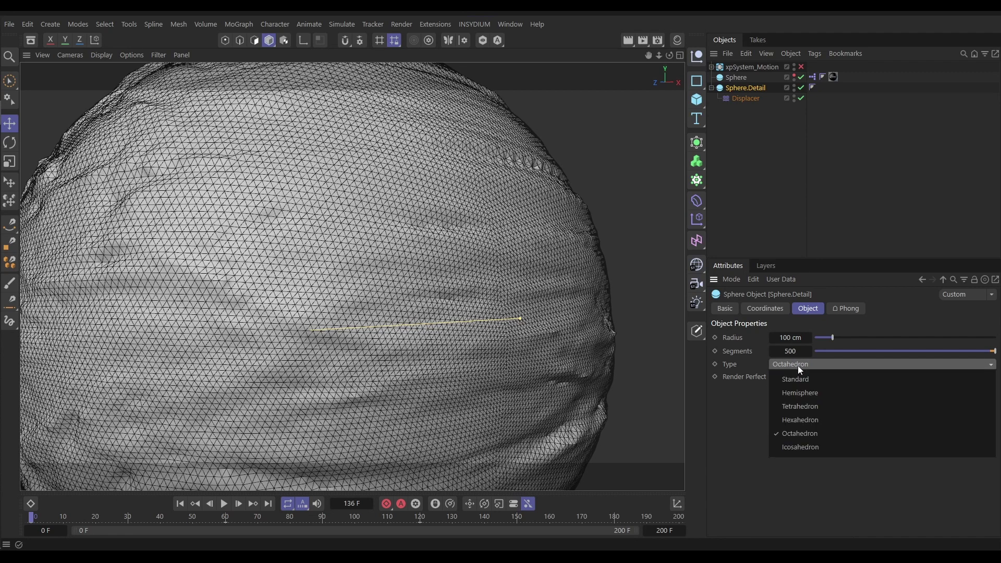
click(801, 421)
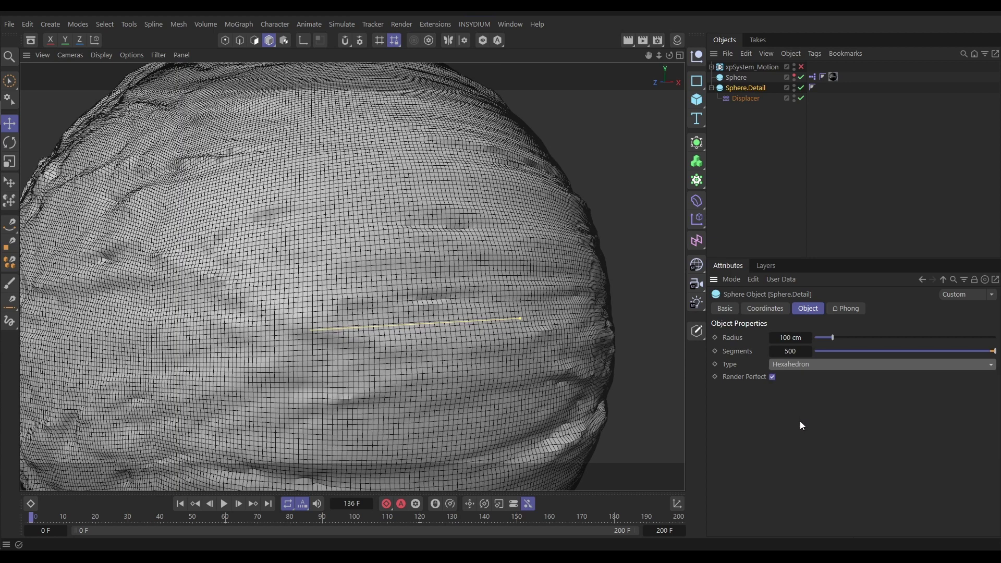
Shade the viewport without mesh lines and raise Sphere.Detail to 1000 segments
key(n)
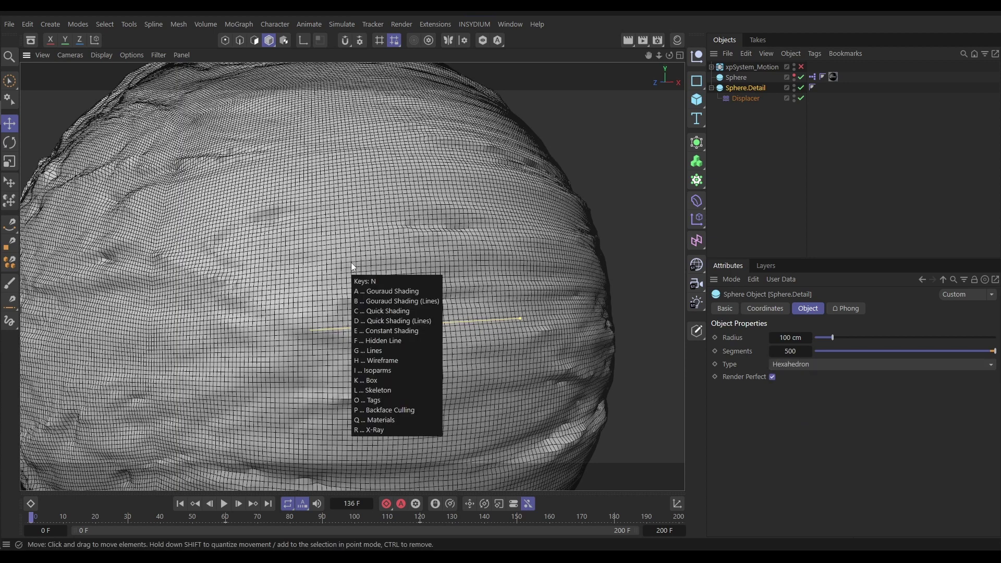
key(a)
scroll(380, 217, down, 5)
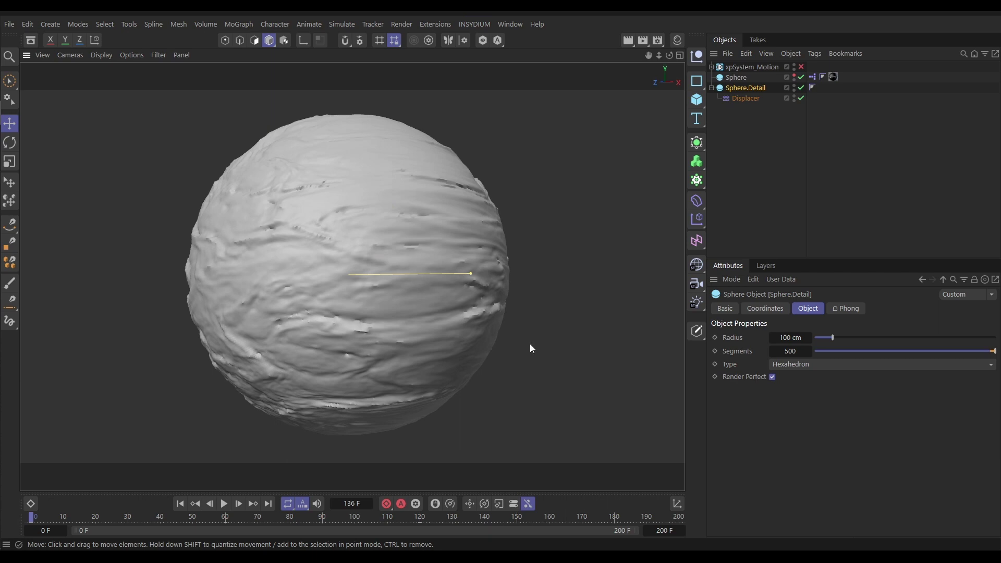
click(789, 351)
text(1000)
key(Return)
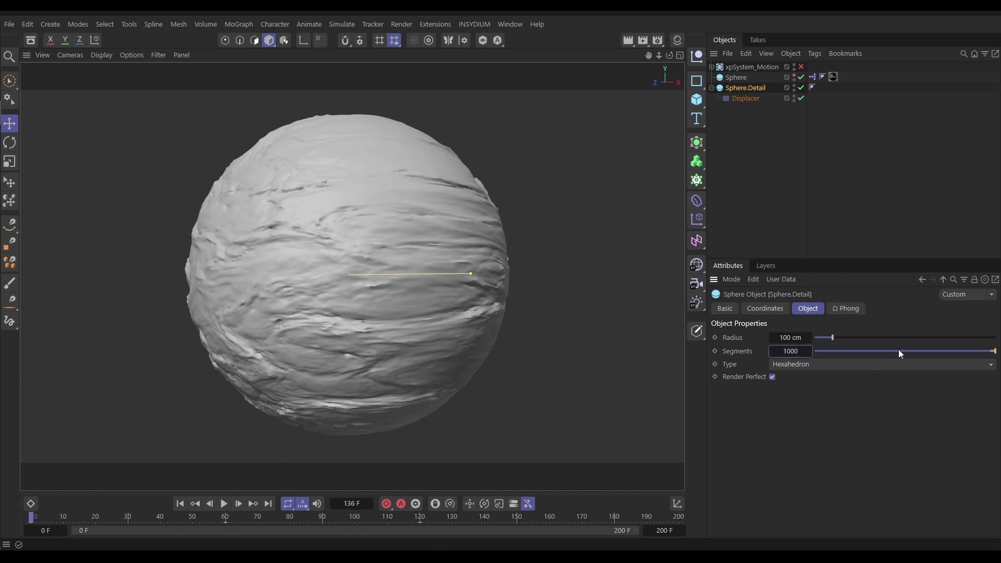
alt+drag(426, 248, 396, 282)
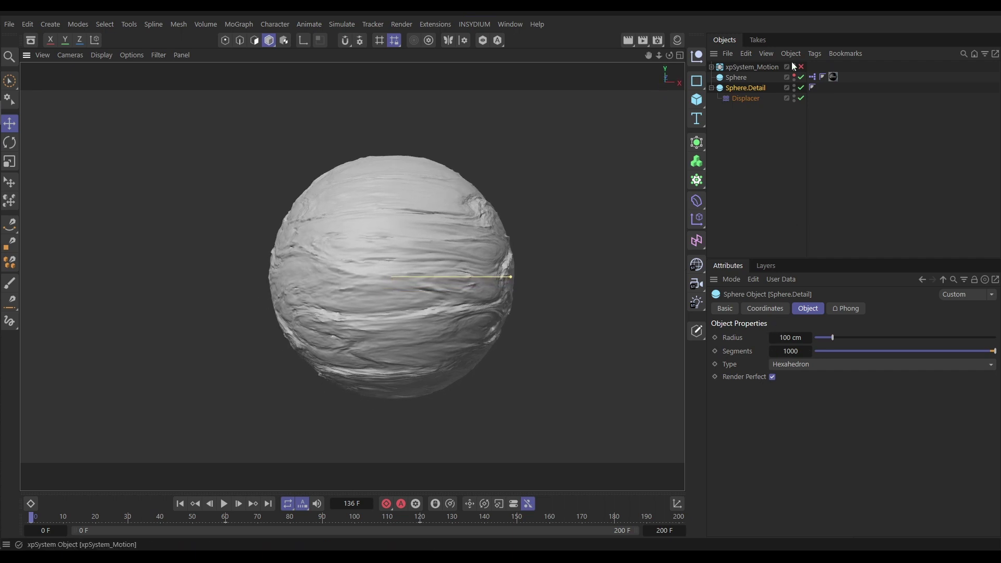
Set the height of Sphere.Detail's Displacer to 1.5 cm
click(754, 97)
click(807, 308)
click(771, 370)
text(1.5)
key(Return)
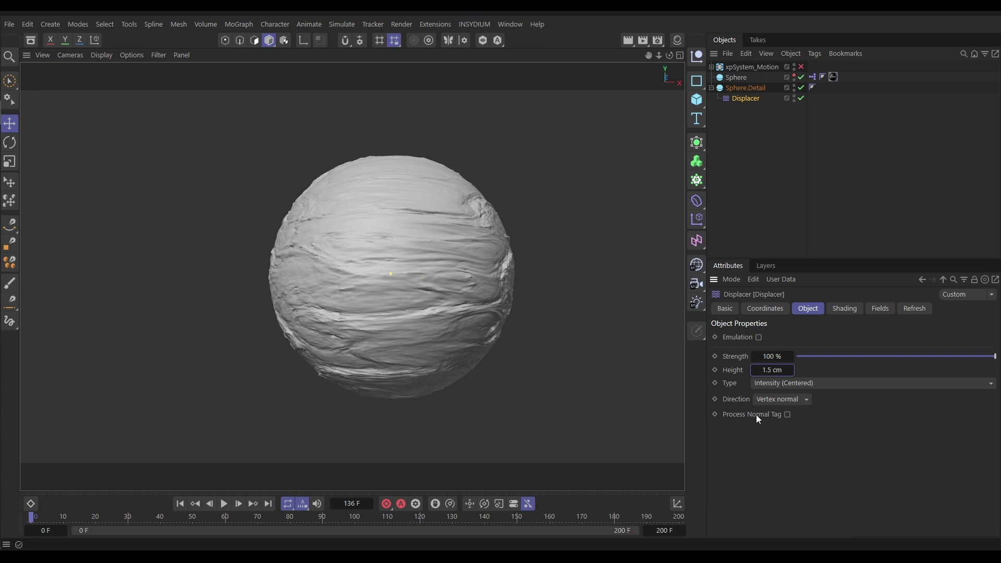
click(752, 127)
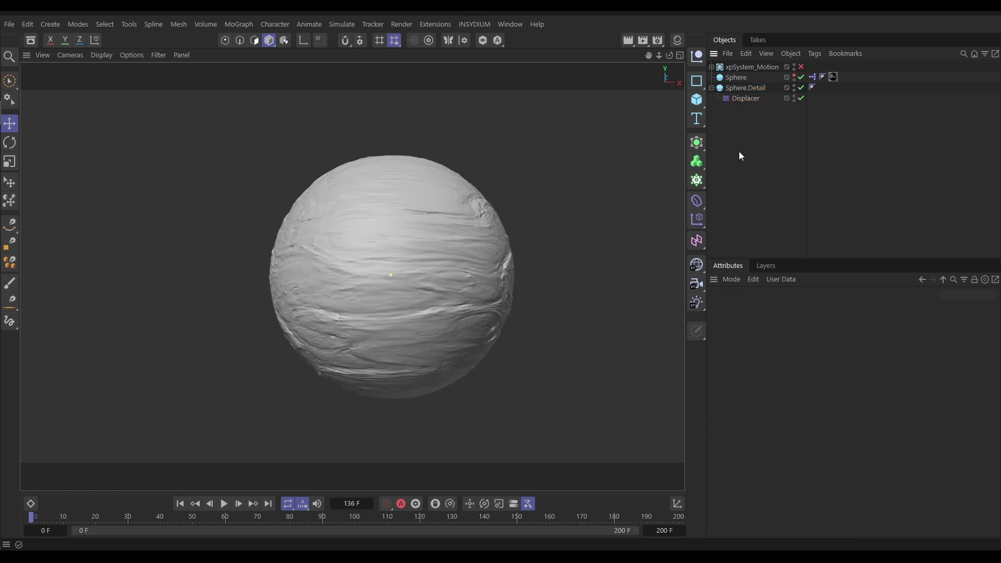
alt+drag(426, 284, 379, 303)
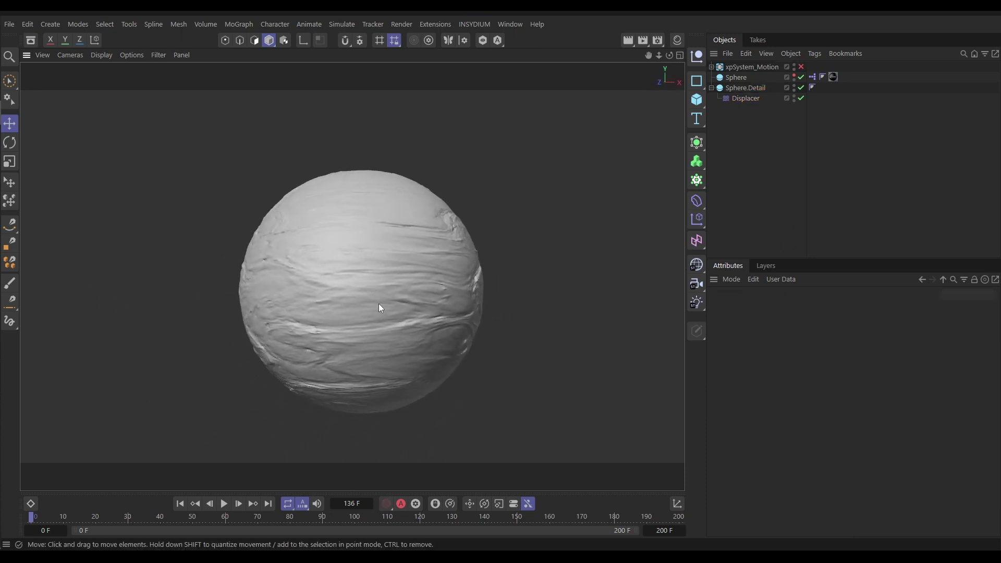
Bake Sphere.Detail with its displacement into a polygon object using Current State to Object, and delete the original sphere with its Displacer
right_click(743, 89)
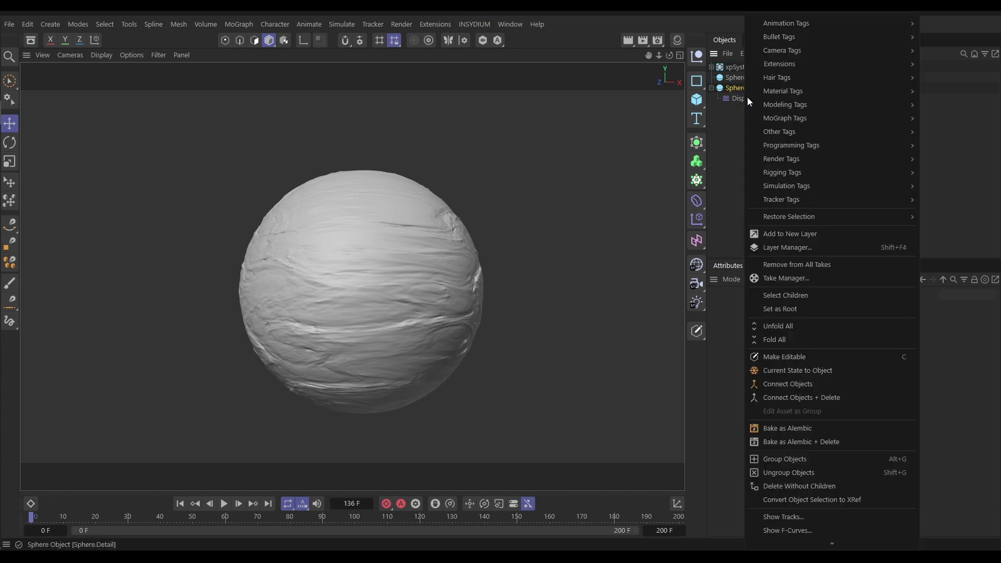
click(796, 370)
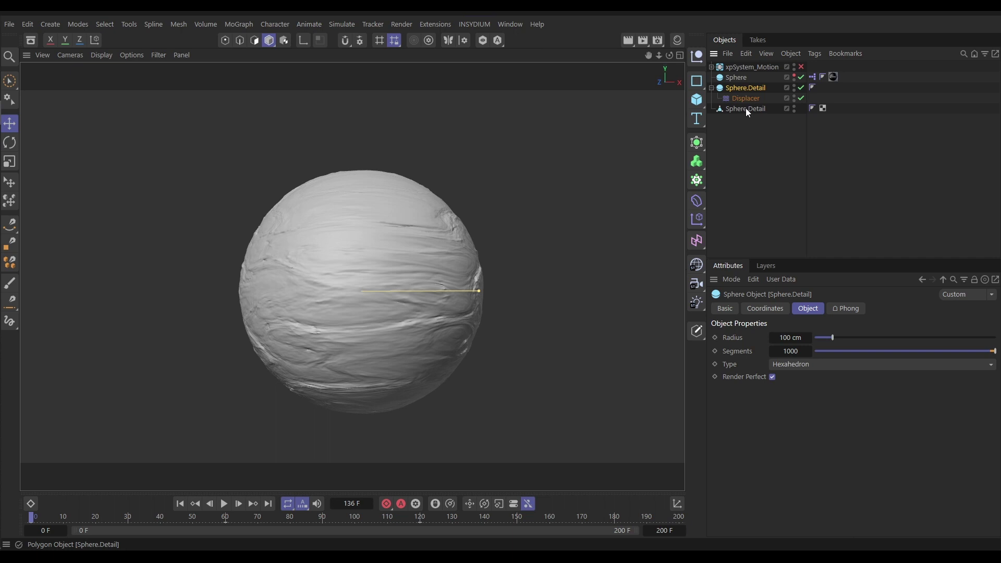
click(745, 107)
click(746, 89)
key(Delete)
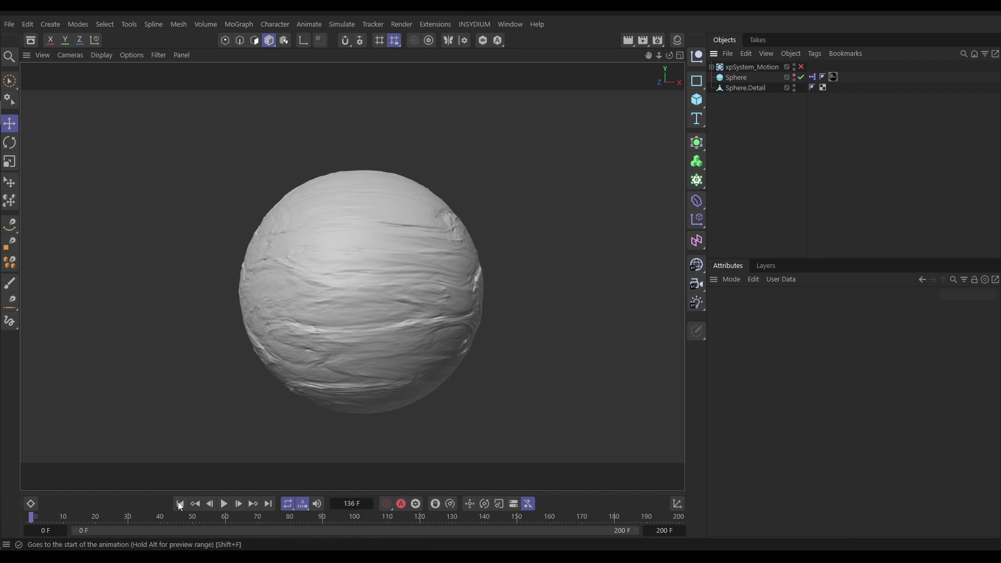
Play the animation to check the baked Sphere.Detail mesh, and return to the first frame
click(224, 503)
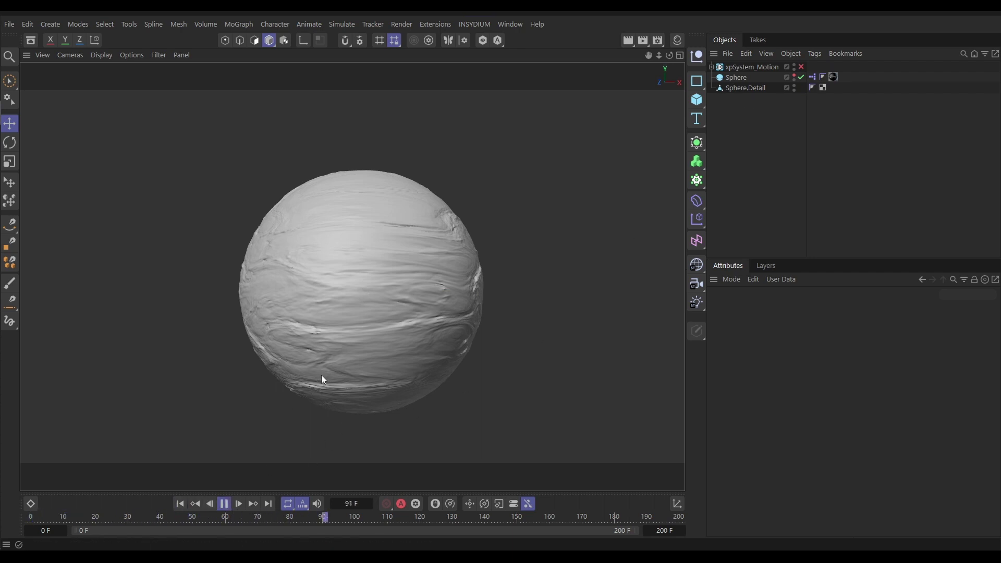
click(225, 507)
click(180, 504)
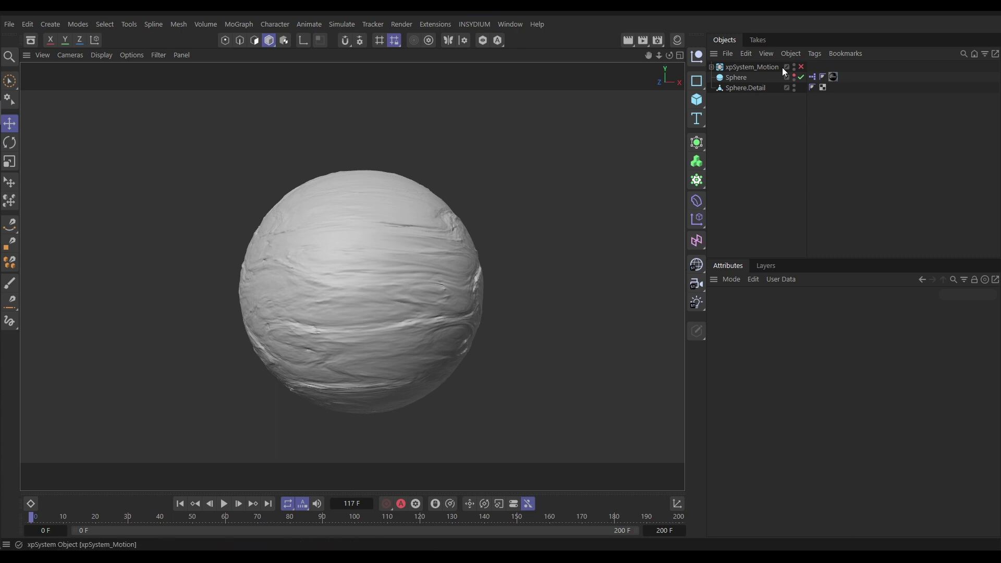
Make the Sphere.Detail mesh a child of Sphere and set its viewport and renderer visibility to On
drag(736, 88, 735, 77)
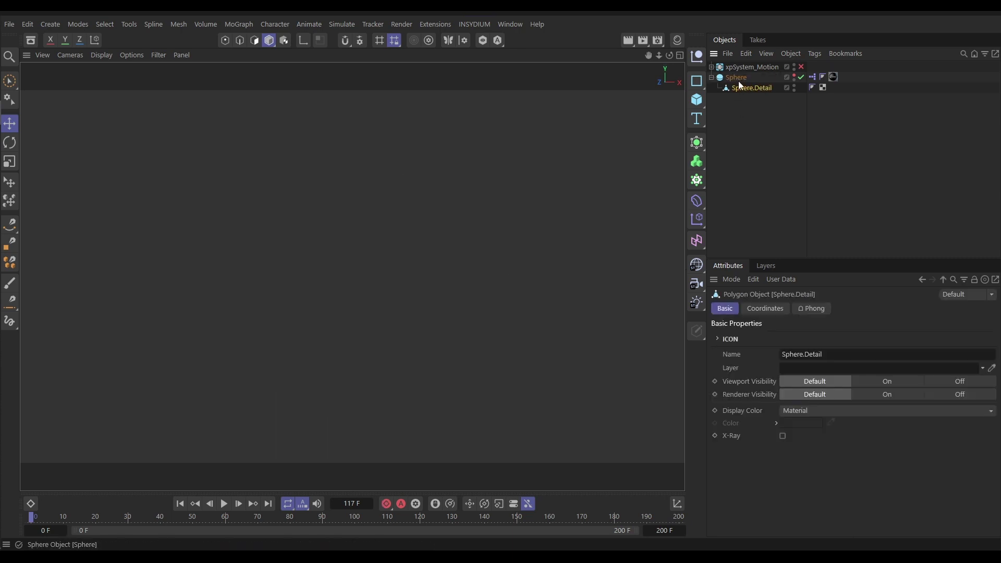
click(793, 85)
click(794, 90)
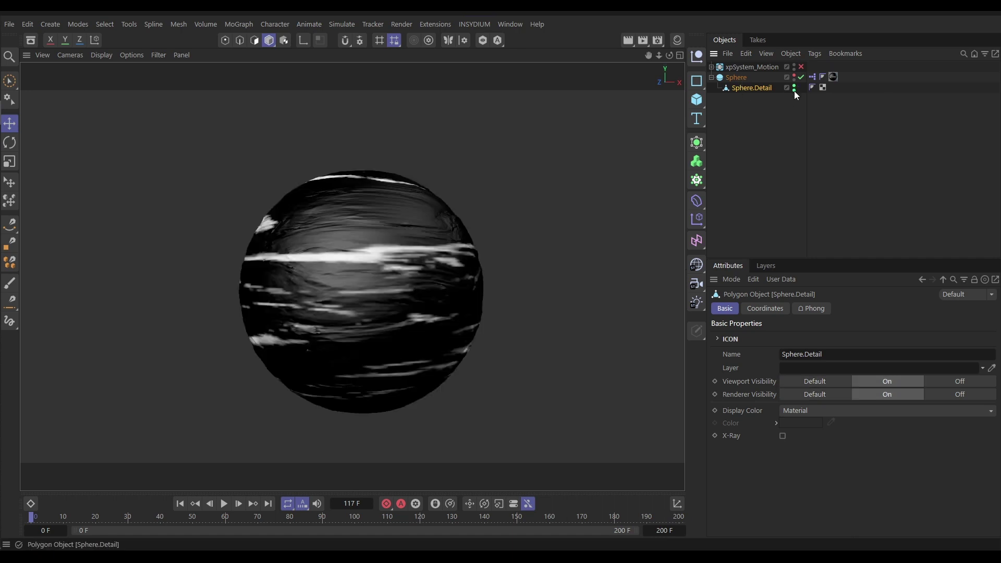
Play the animation to check how Sphere.Detail moves with its parent Sphere, and return to the first frame
click(224, 503)
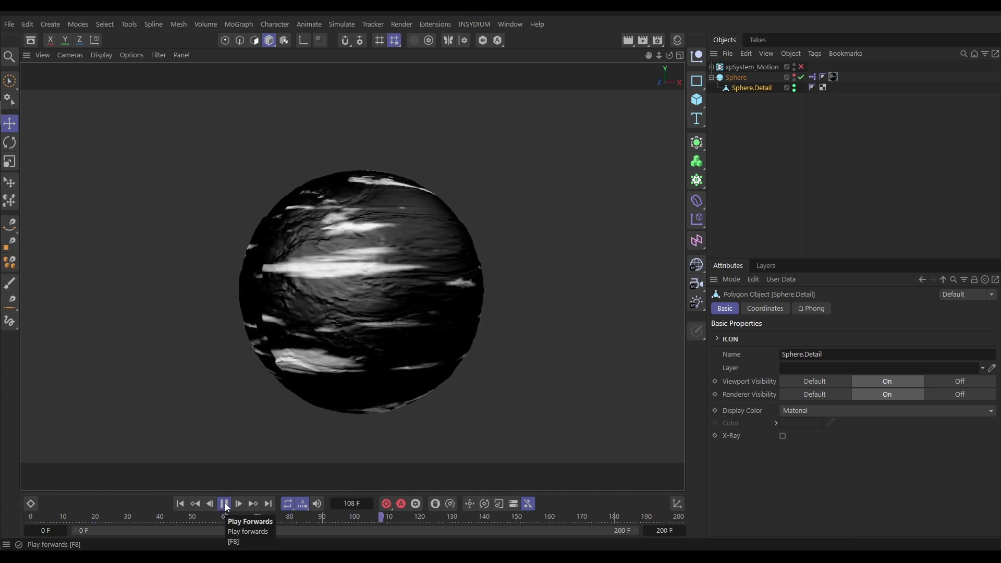
click(225, 504)
click(180, 503)
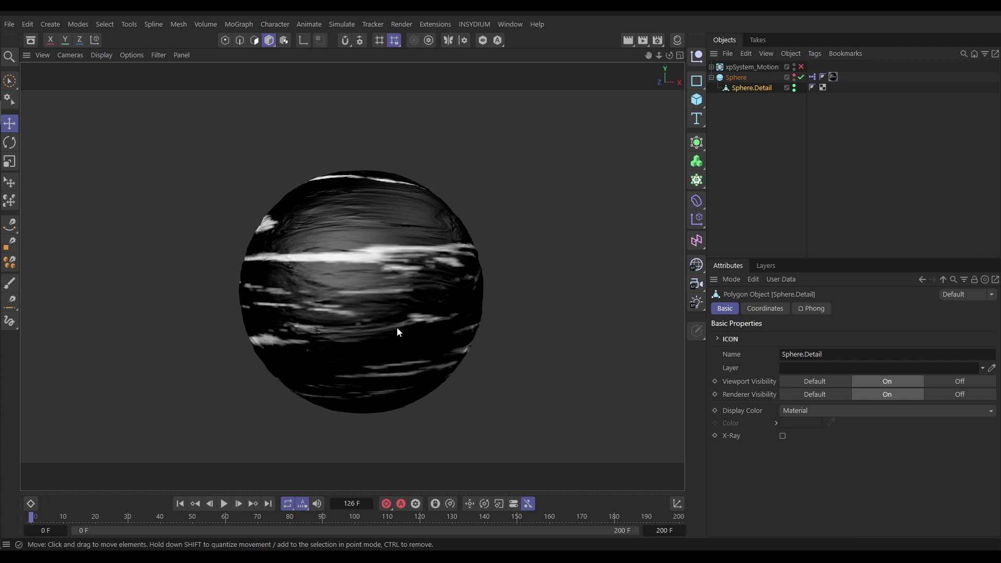
Duplicate the sphere's Mat material and apply the copy to Sphere.Detail
click(676, 40)
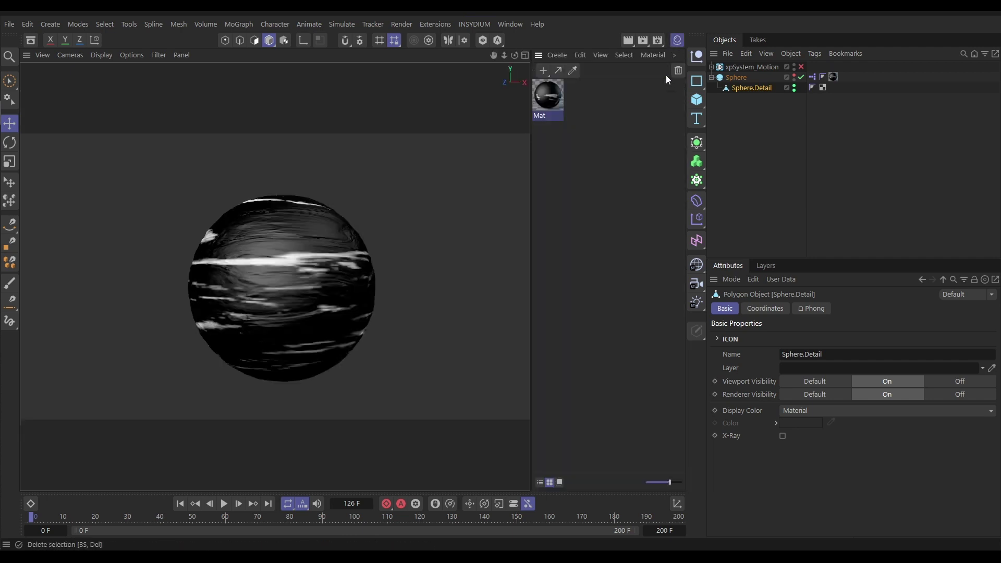
ctrl+drag(551, 103, 761, 88)
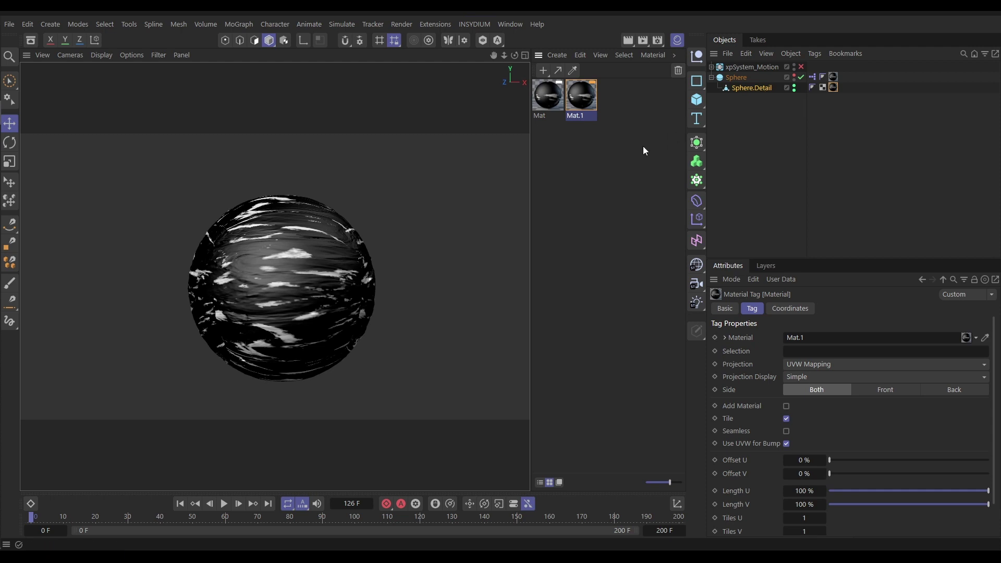
double_click(580, 99)
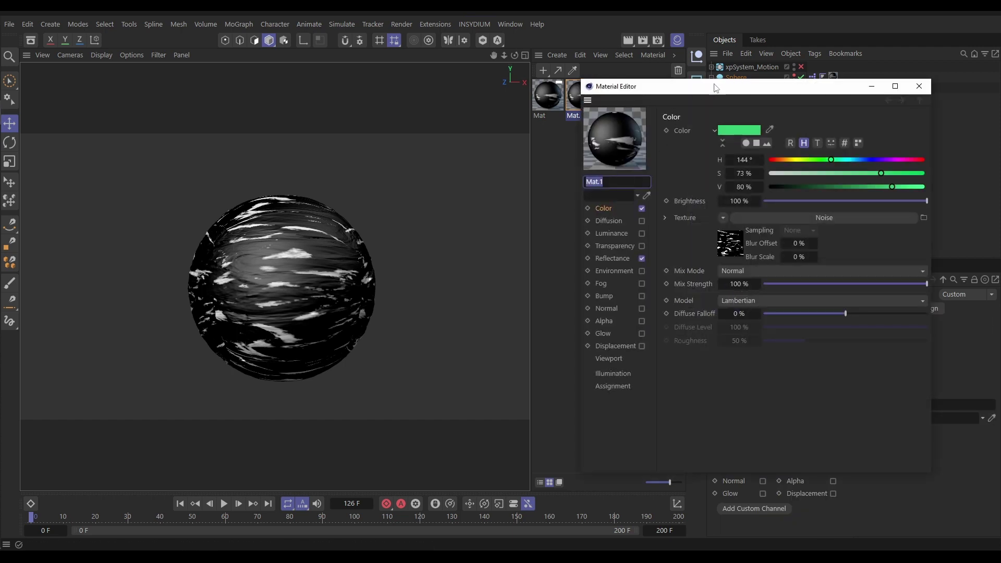
drag(755, 86, 749, 123)
click(913, 124)
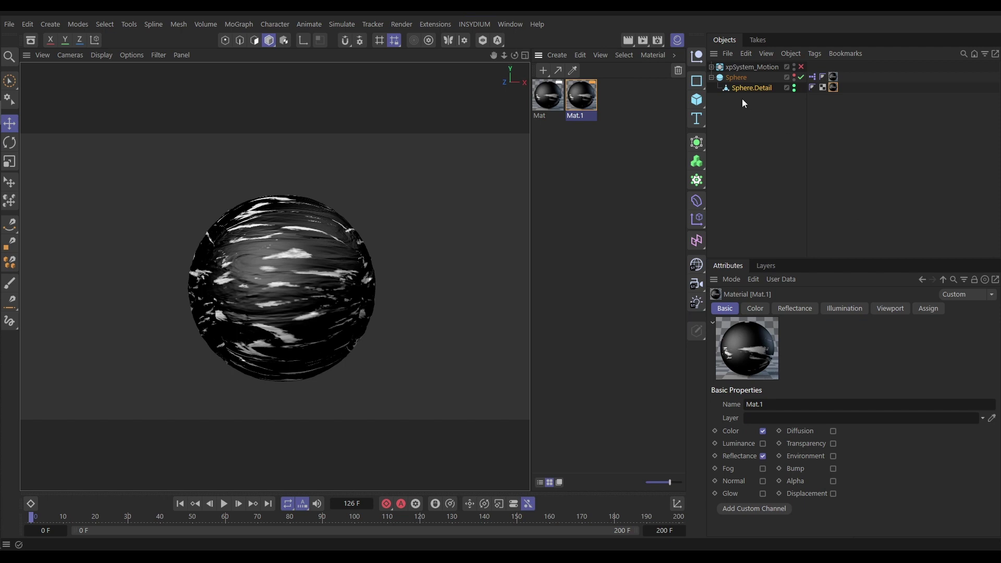
Set the projection of Sphere.Detail's Mat.1 material tag to Spherical
click(832, 87)
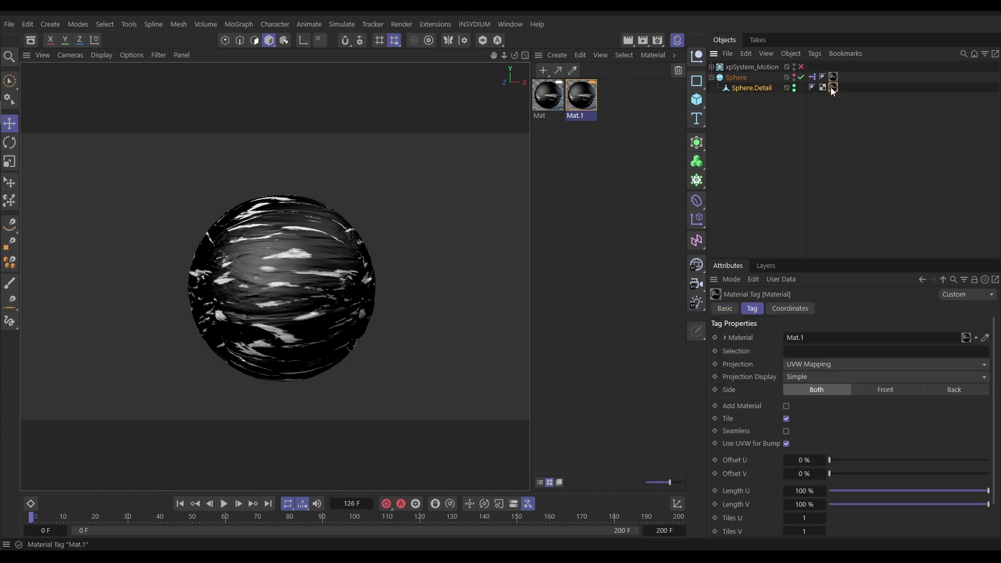
click(796, 364)
click(804, 379)
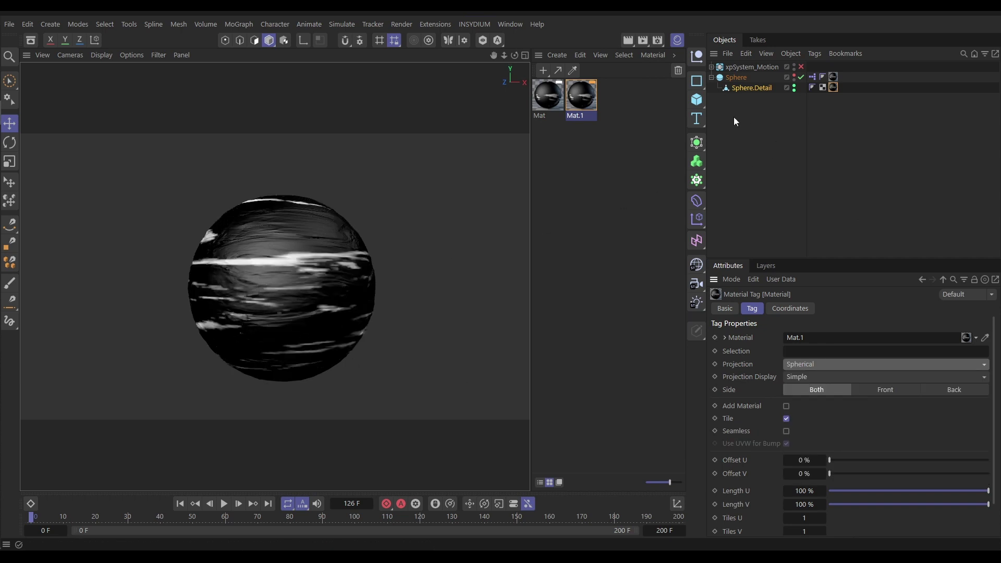
click(738, 137)
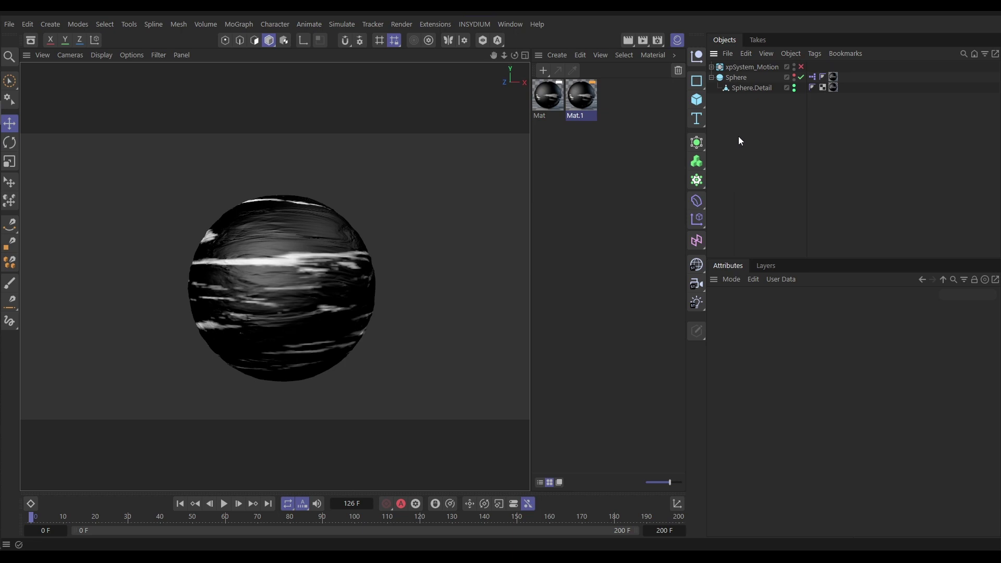
Set the Noise shader in Mat.1's colour channel to seed 671 and a low clip of 59%
double_click(587, 101)
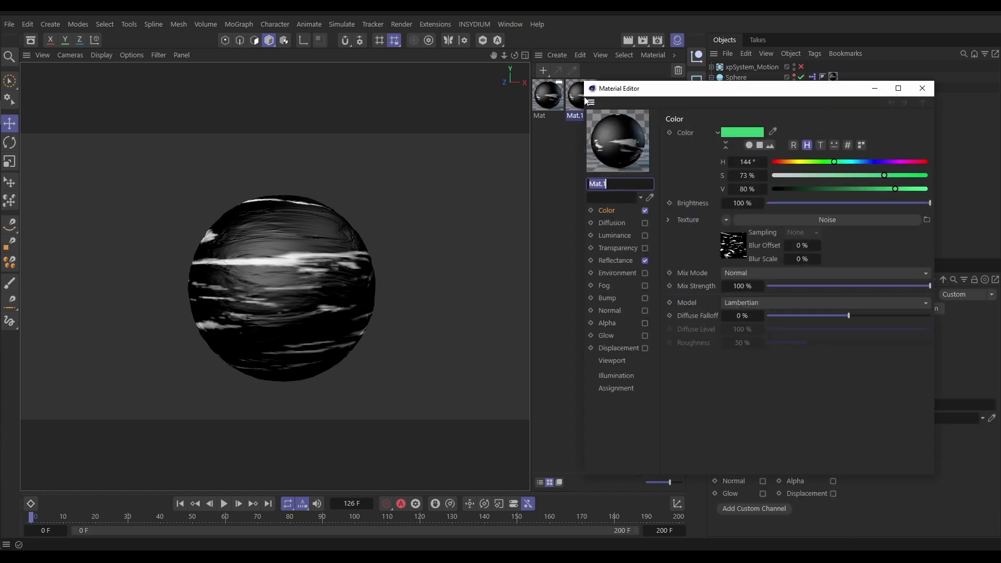
click(742, 246)
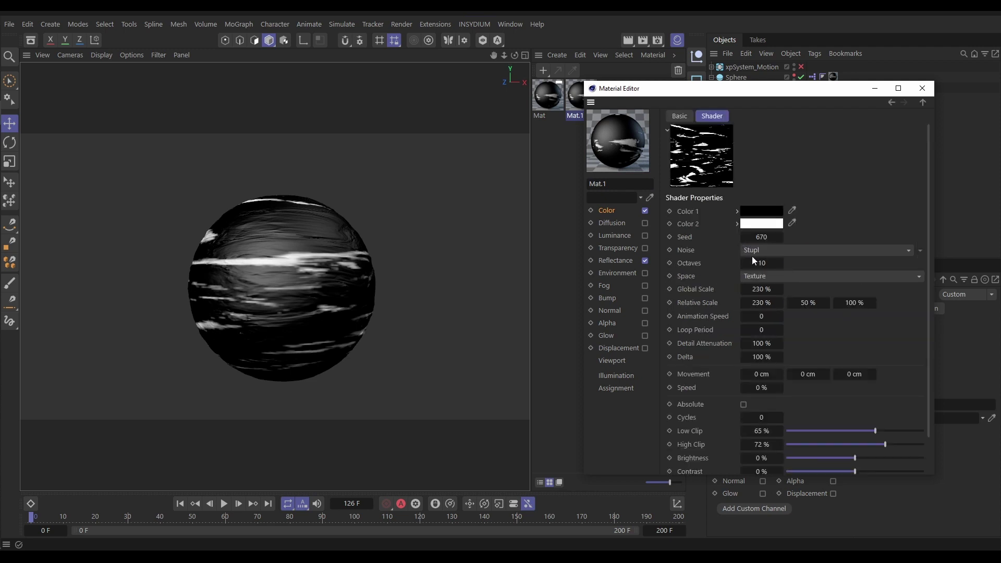
click(780, 236)
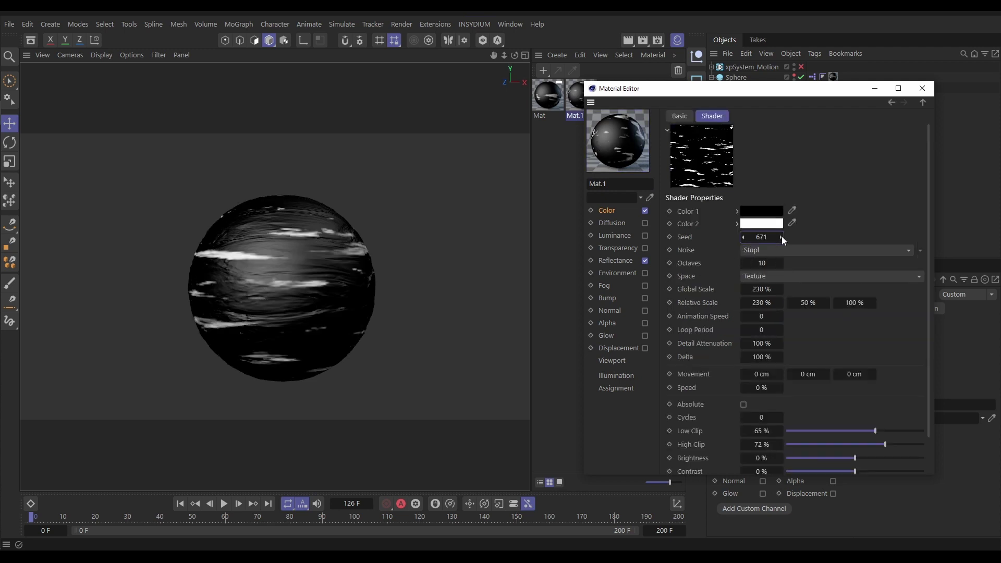
drag(875, 431, 868, 433)
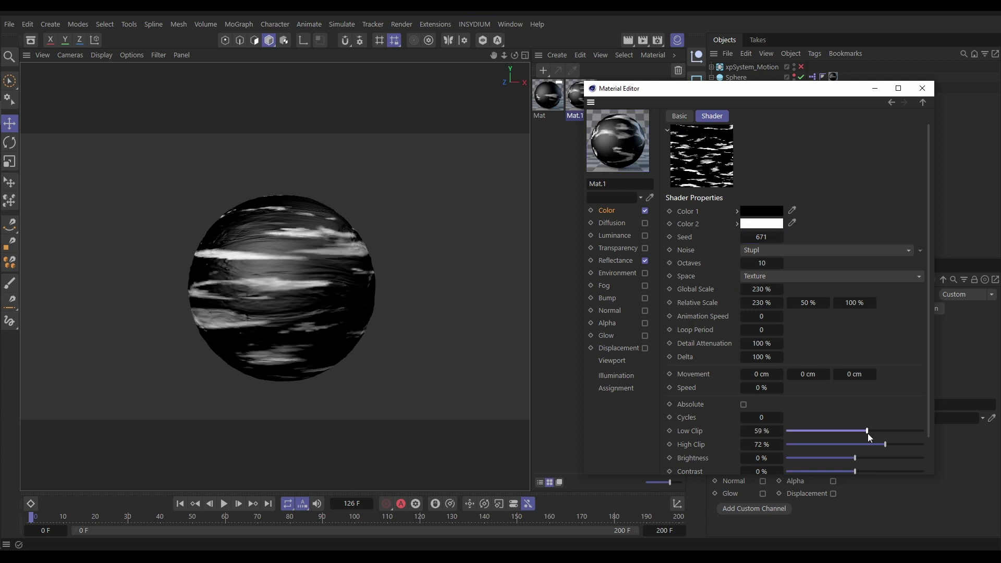
click(923, 89)
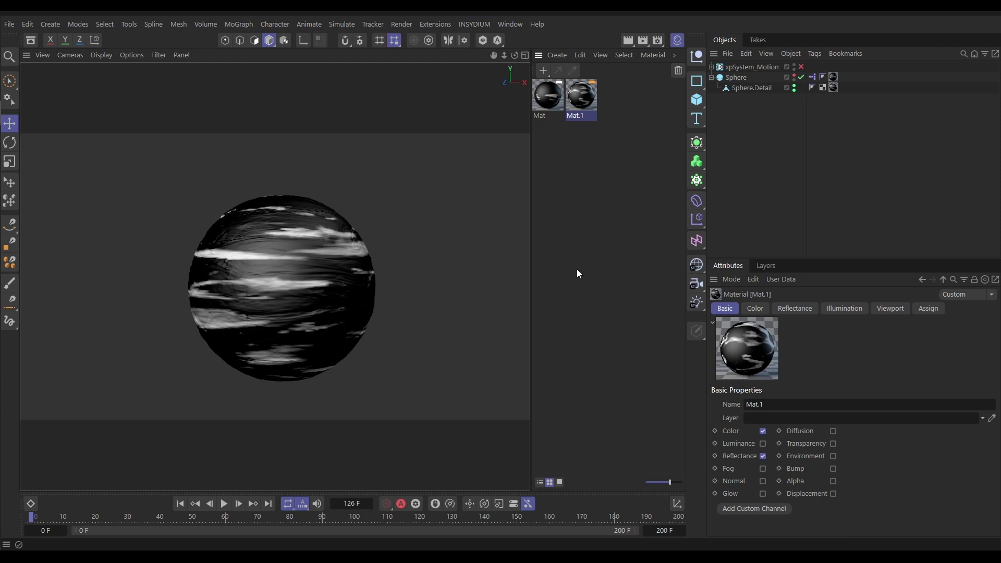
Add a new xpSystem at the end of the object hierarchy, below the Sphere, and rename it xpSystem.Detail
click(467, 26)
mouse_move(493, 63)
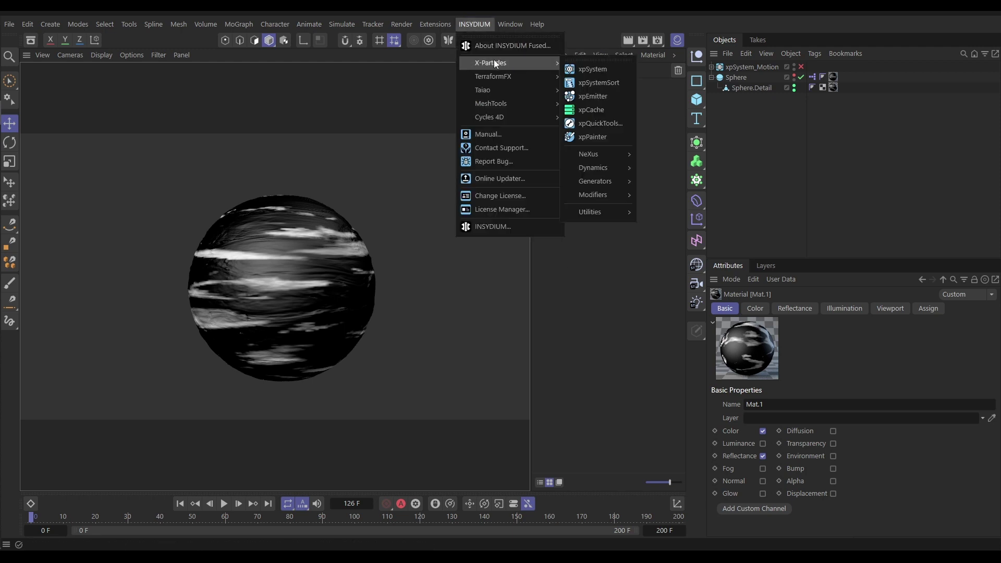
click(584, 69)
drag(749, 70, 757, 230)
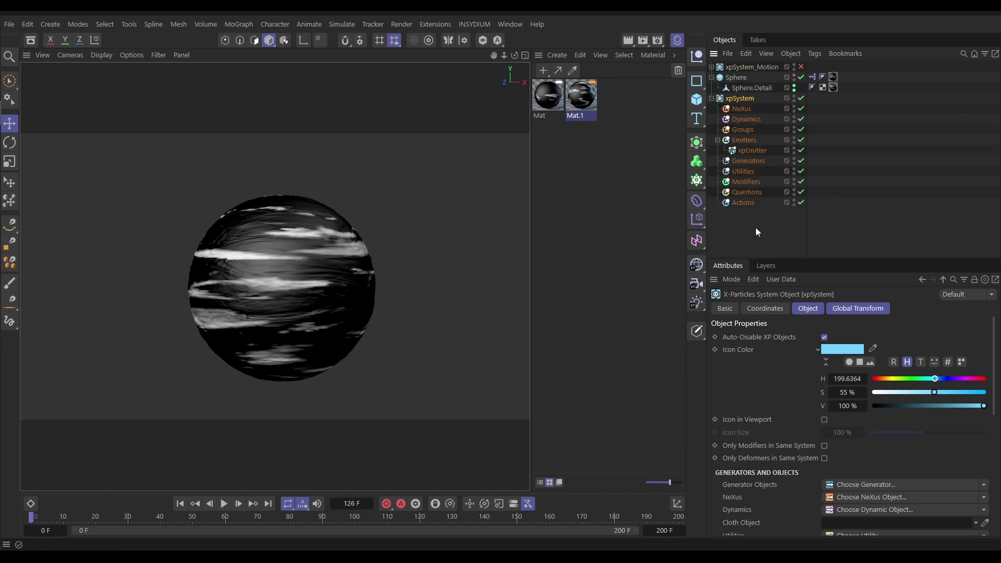
click(725, 308)
click(817, 354)
text(.Detail)
key(Return)
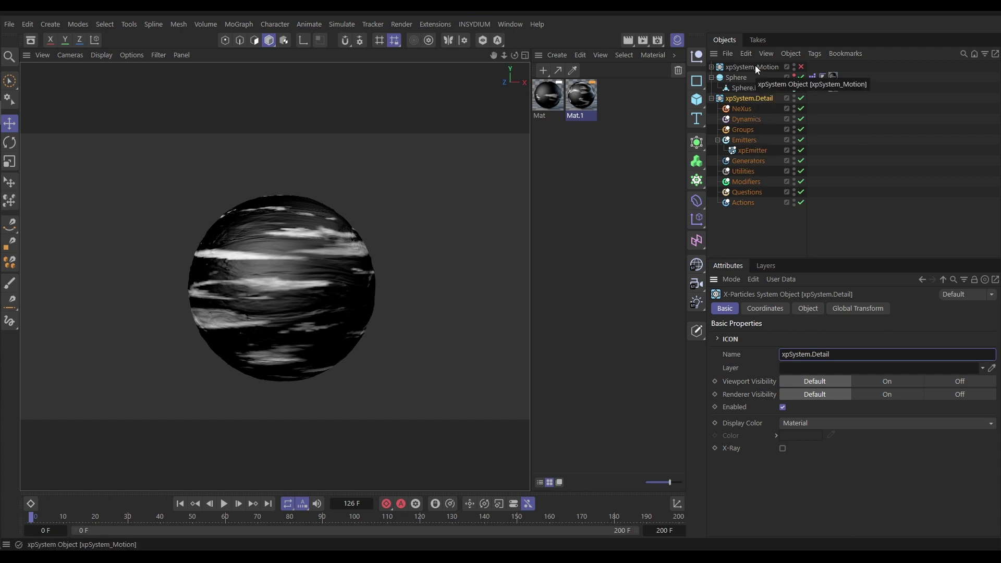
Restrict xpSystem.Detail to its own modifiers by enabling Only Modifiers in Same System
click(712, 68)
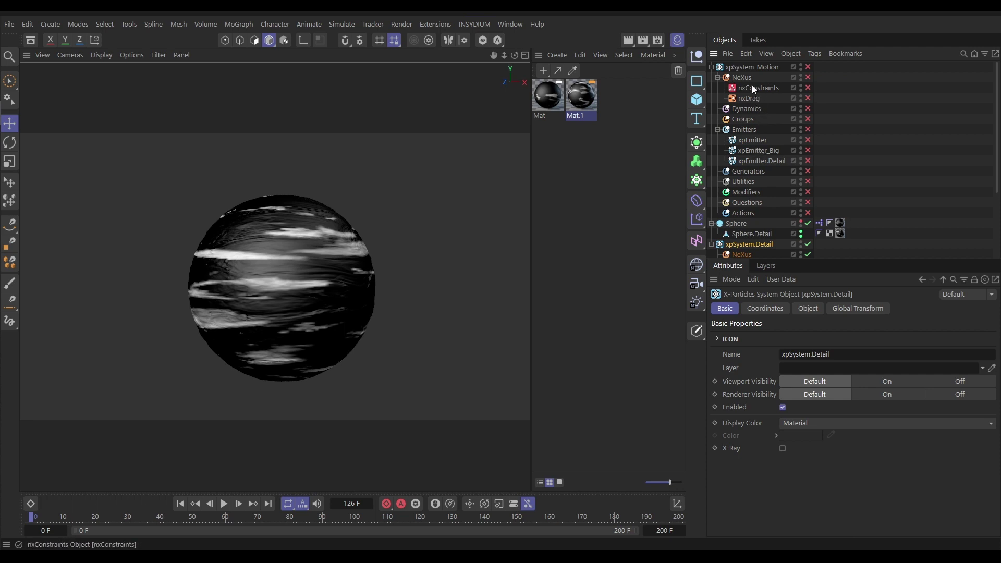
click(710, 67)
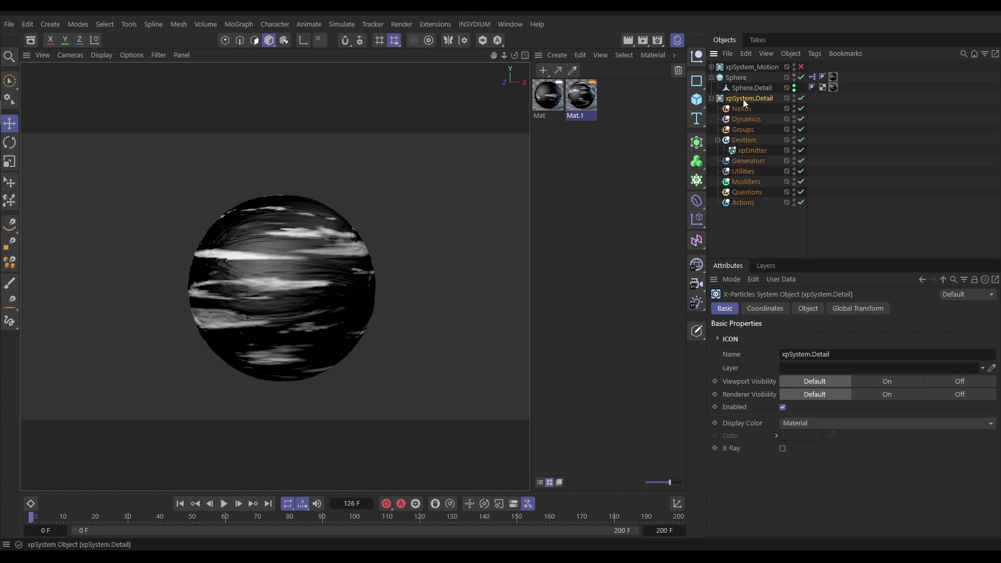
click(808, 308)
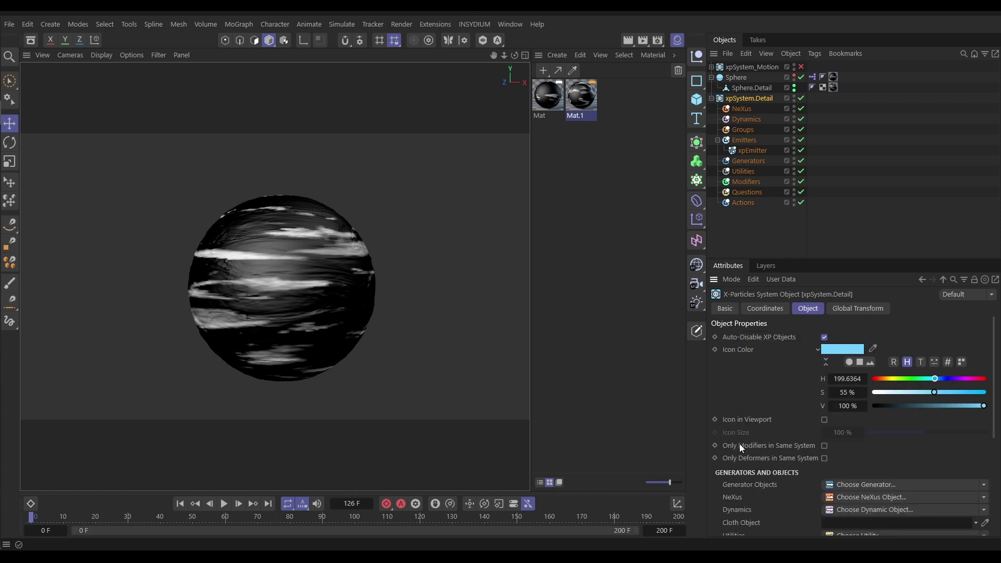
click(824, 446)
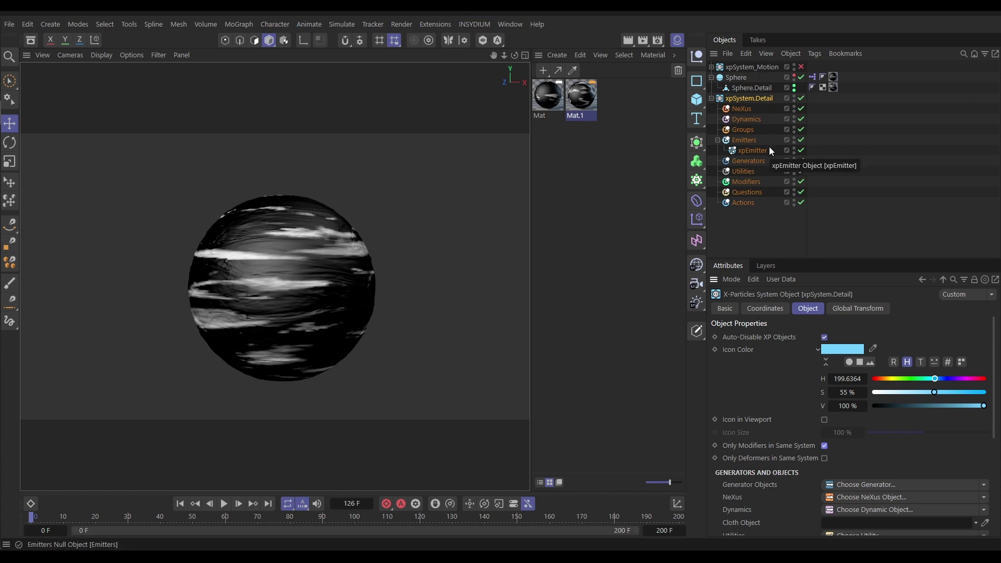
Set the xpEmitter's shape to Object with Sphere.Detail as the source, emitting from Texture
click(749, 150)
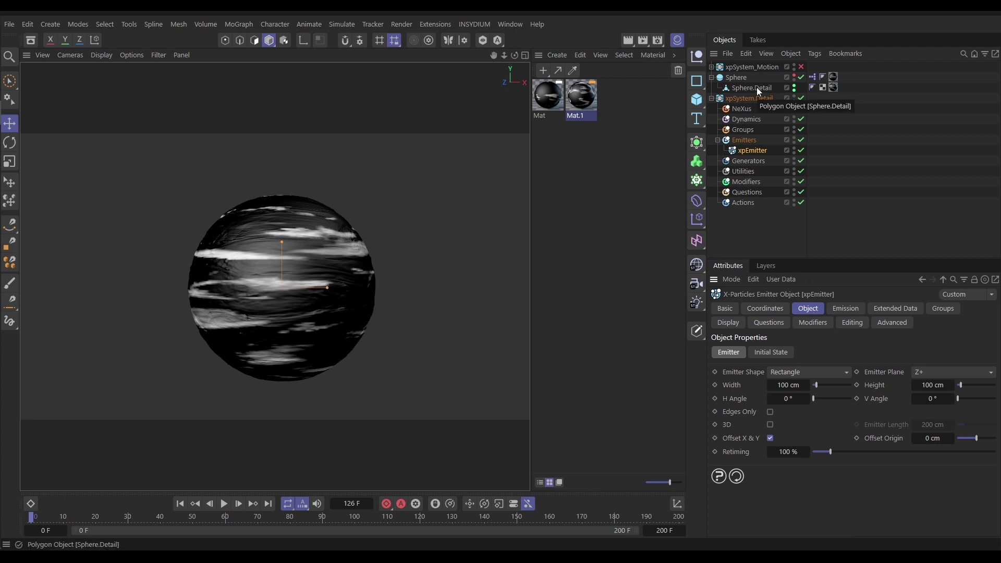
click(787, 371)
click(793, 486)
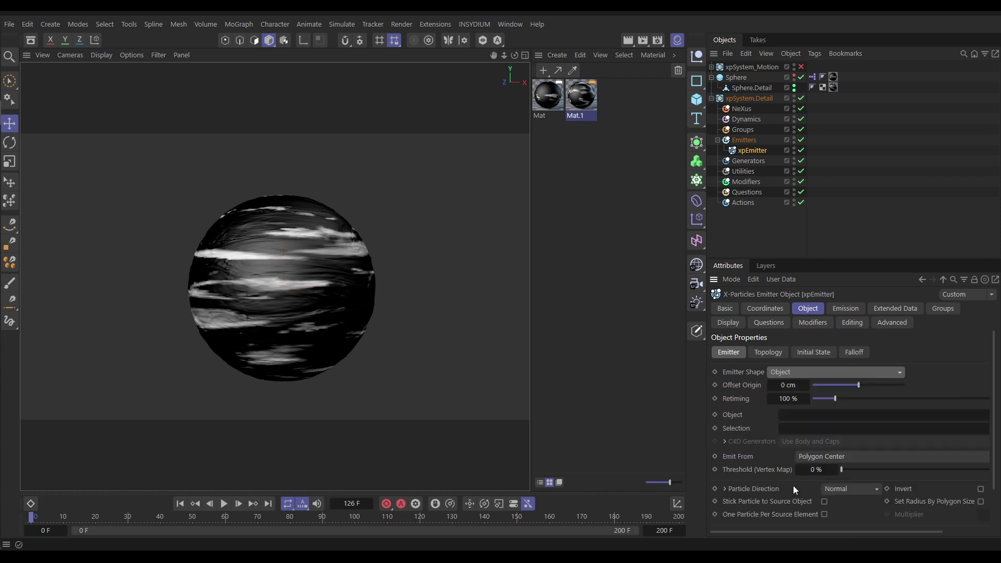
drag(746, 88, 792, 415)
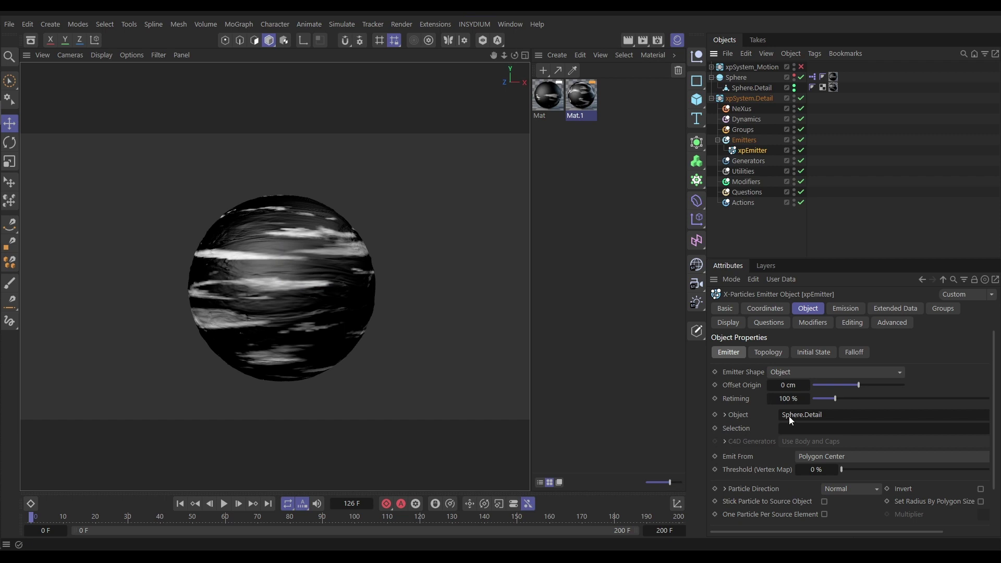
click(806, 456)
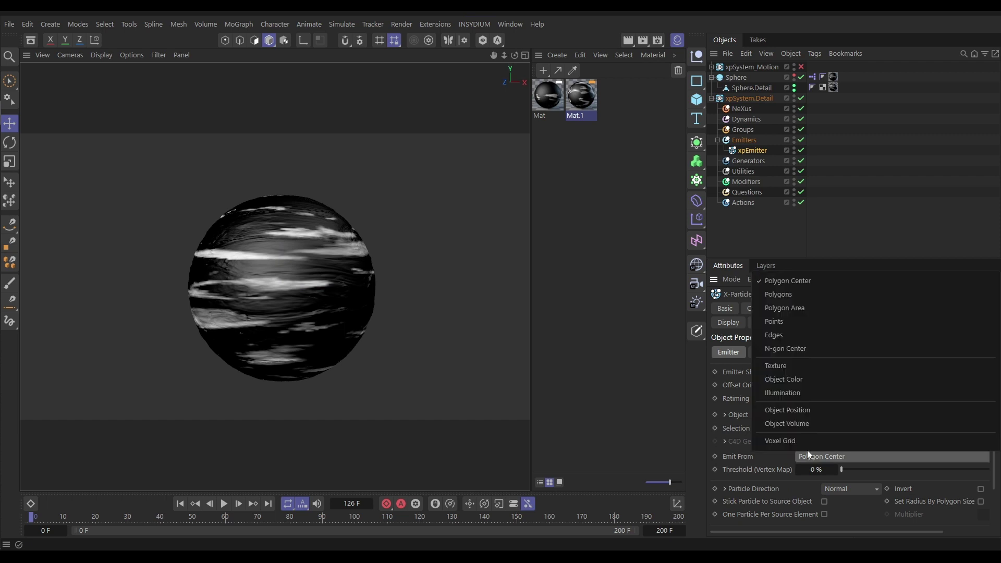
click(778, 366)
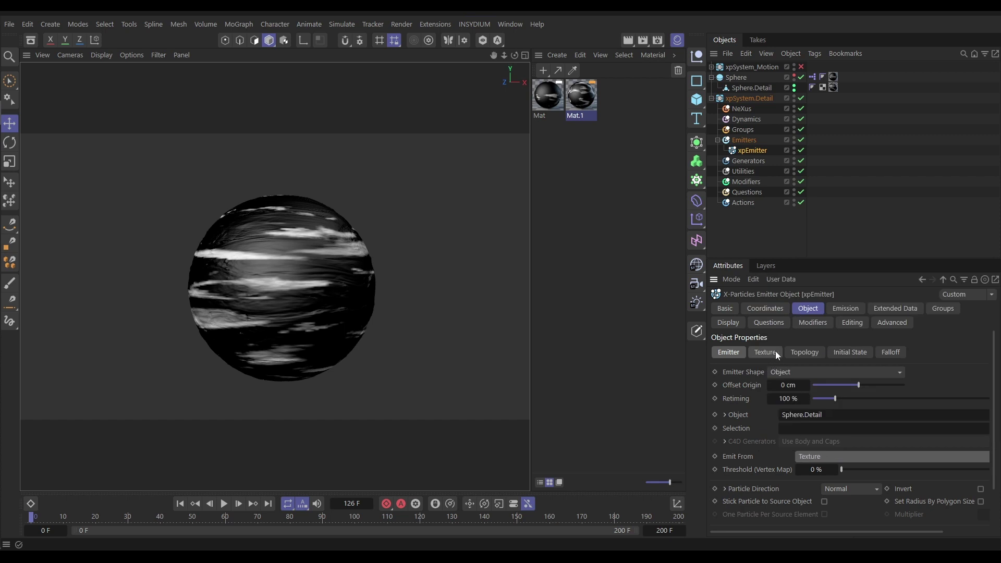
Assign Sphere.Detail's Mat.1 material tag as the emitter's texture tag and set the Radius Channel to Color
click(770, 352)
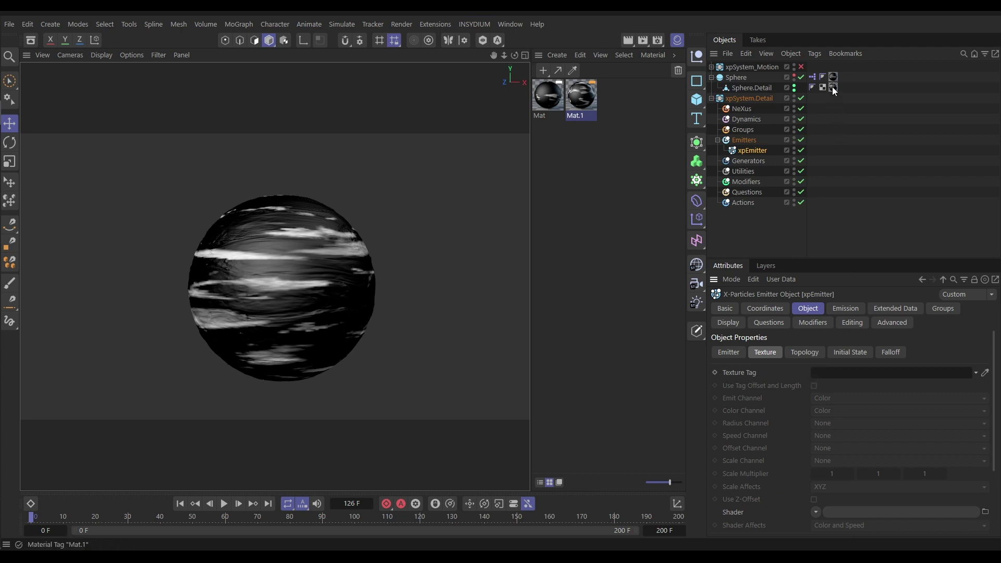
drag(831, 87, 821, 371)
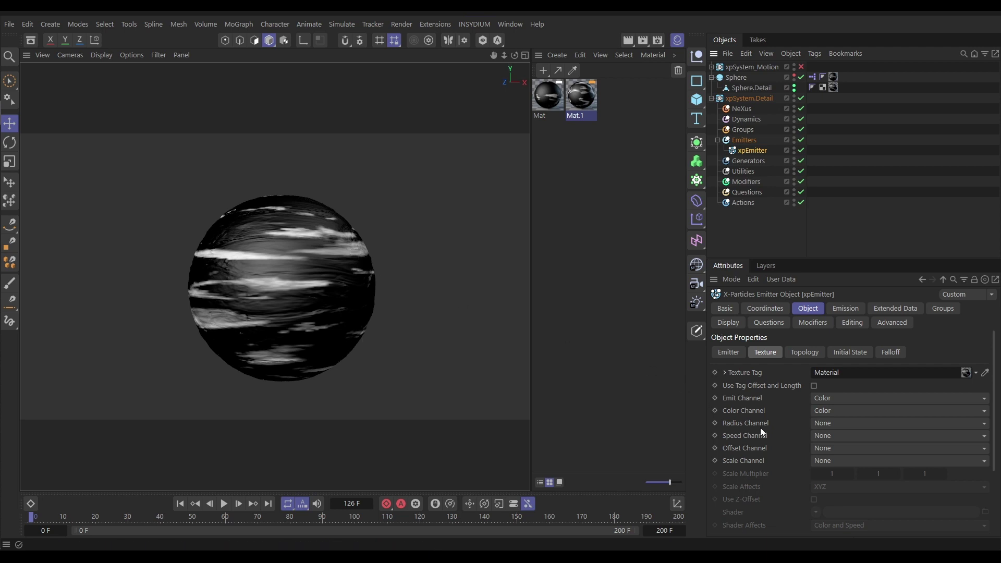
click(822, 423)
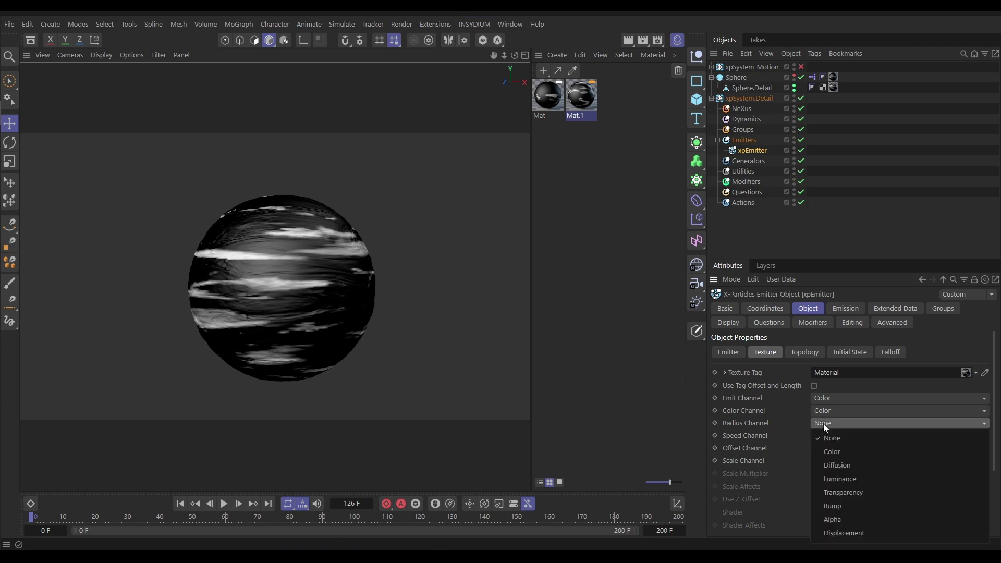
click(835, 452)
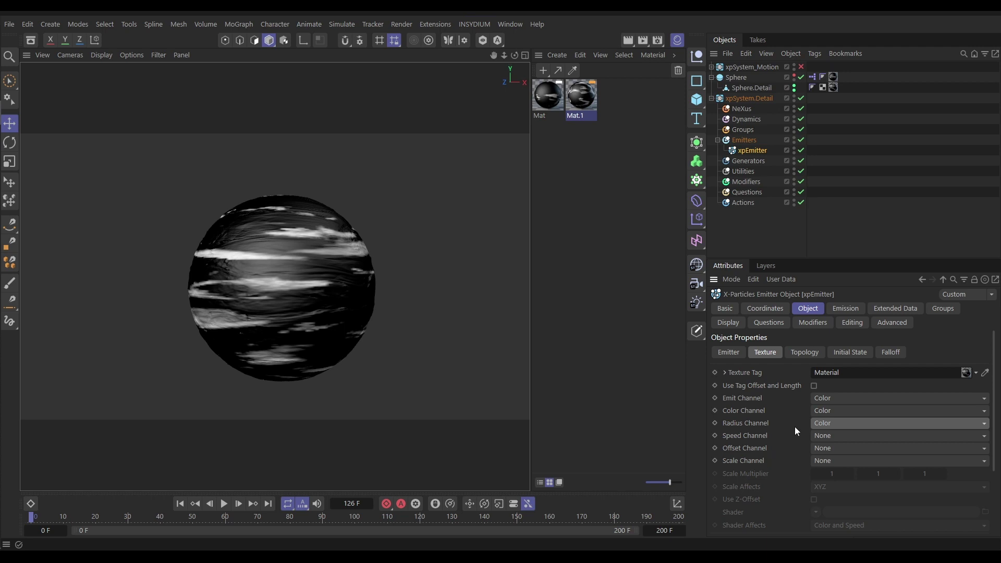
Set the xpEmitter's emission to Shot in Simulate mode with a shot count of 50000
click(858, 308)
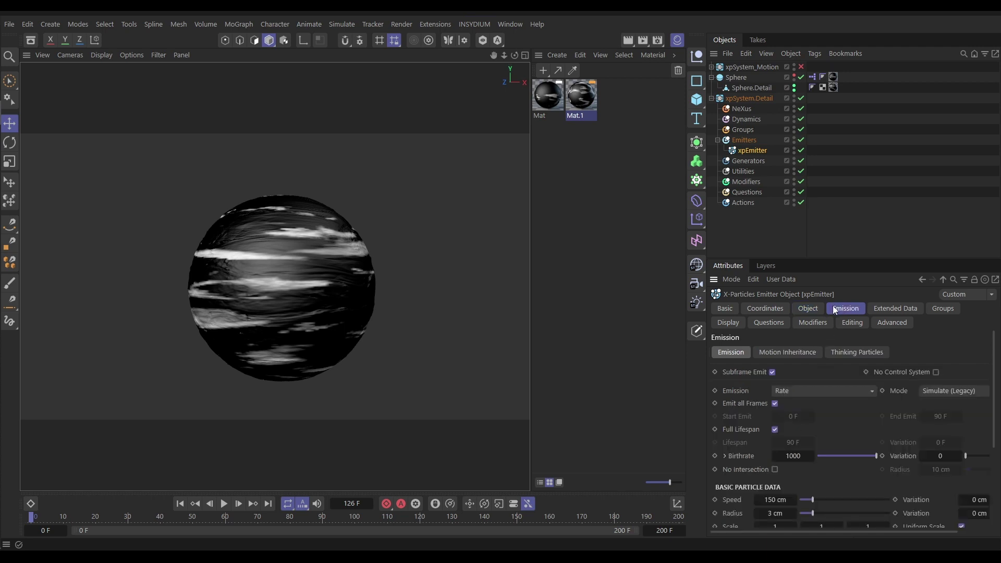
click(777, 393)
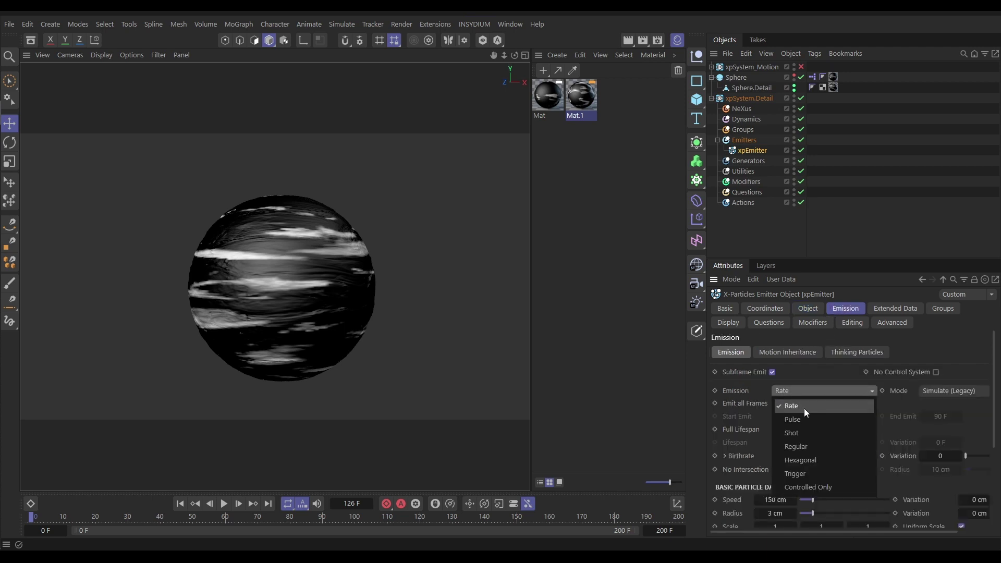
click(806, 432)
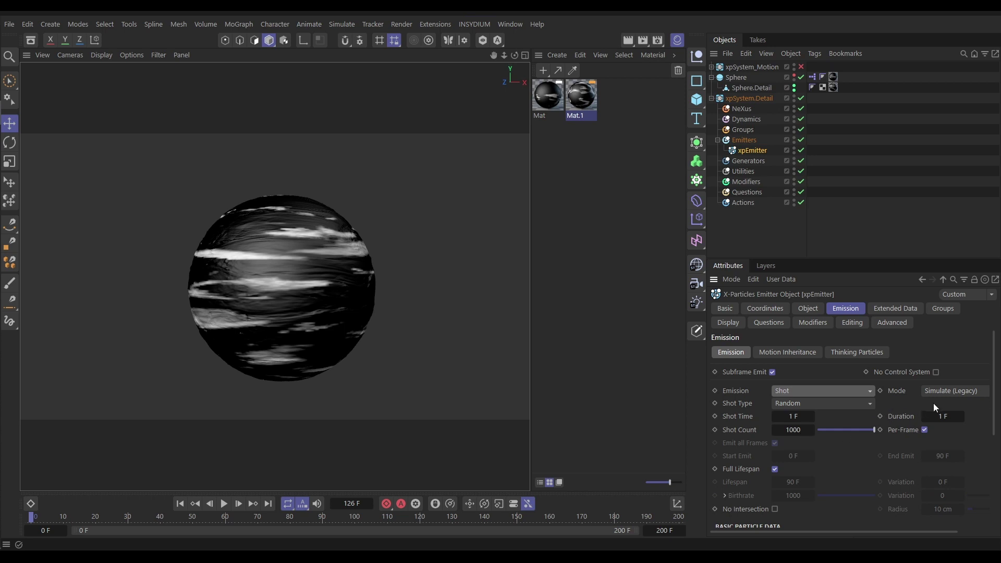
click(934, 392)
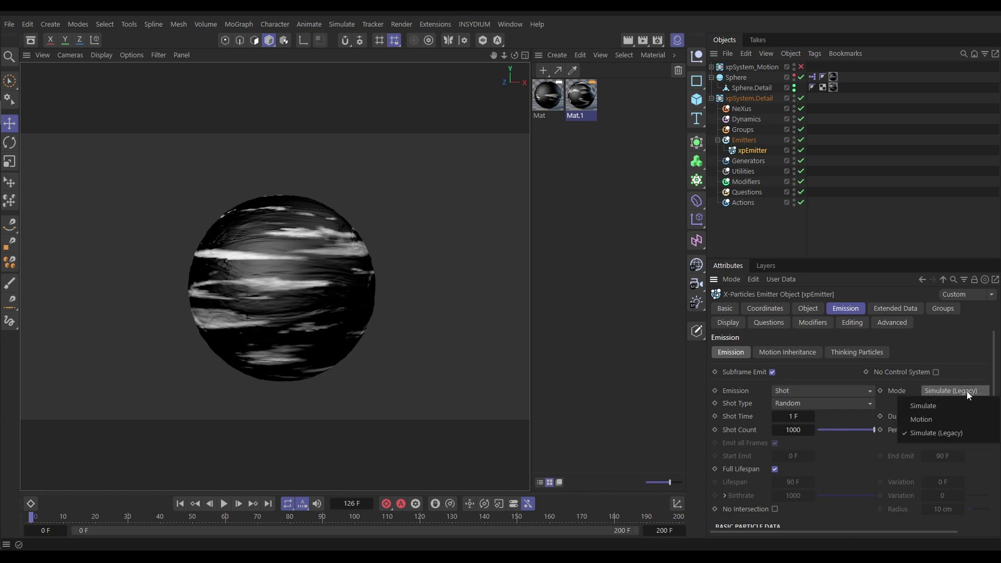
click(925, 409)
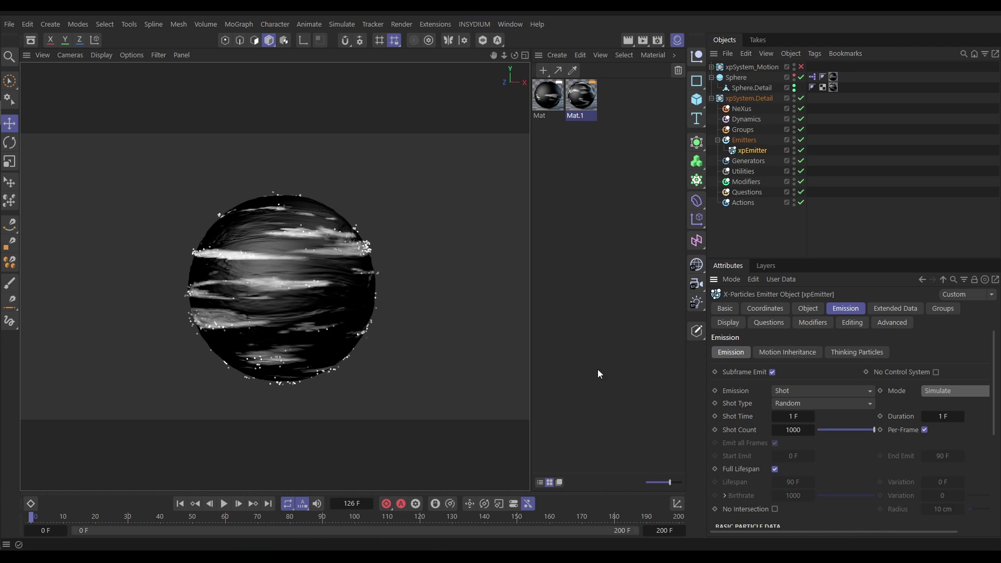
click(790, 432)
text(50)
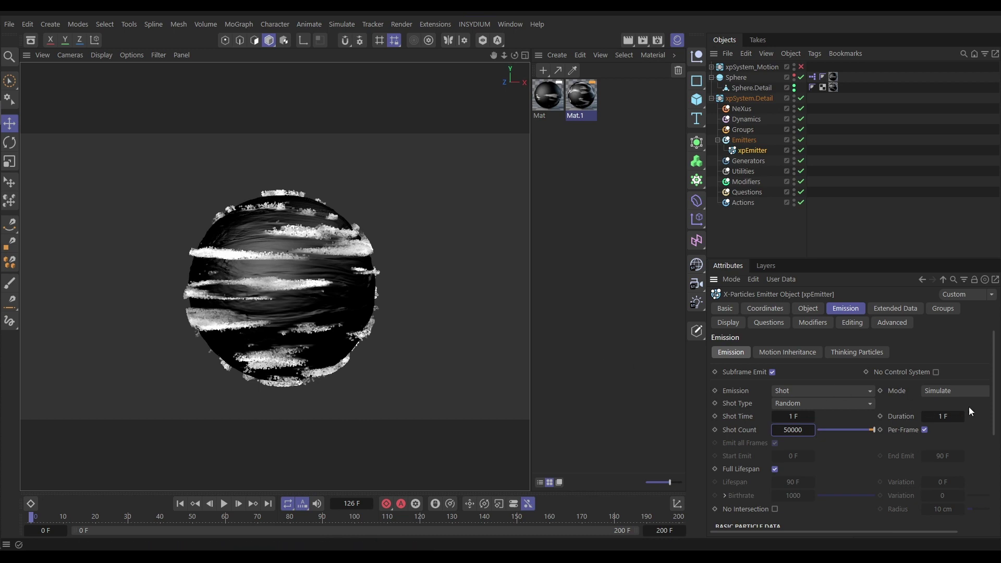
Set the emitted particles' speed to 0 cm and their radius to 2 cm with 0.5 cm variation
scroll(991, 396, down, 5)
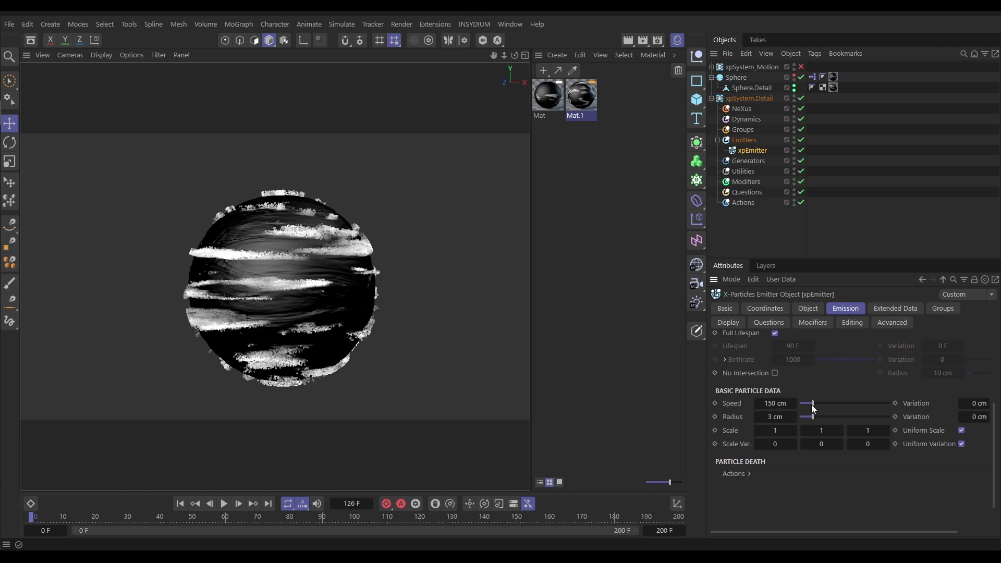
drag(812, 404, 784, 405)
click(771, 417)
text(2)
key(Tab)
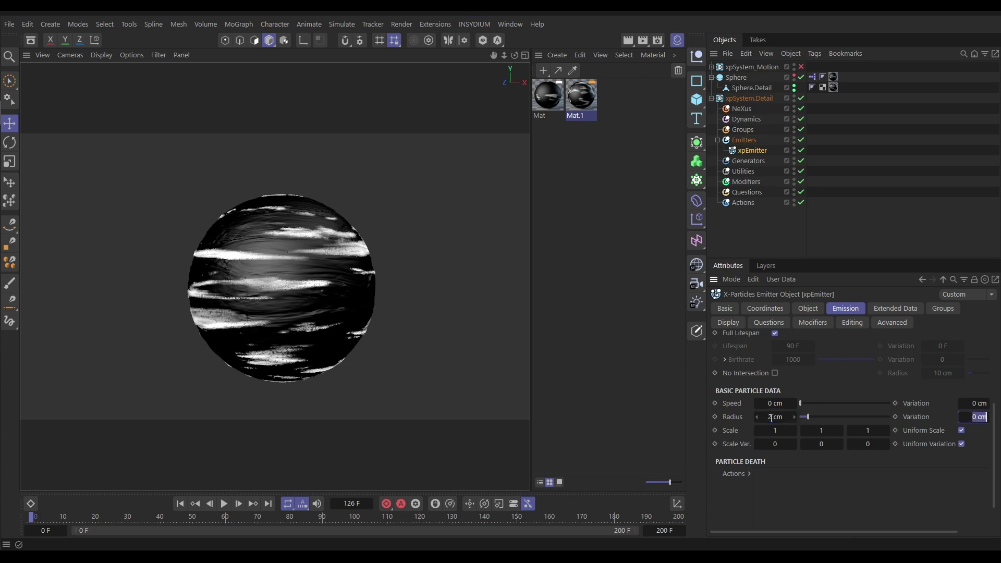
text(0.5)
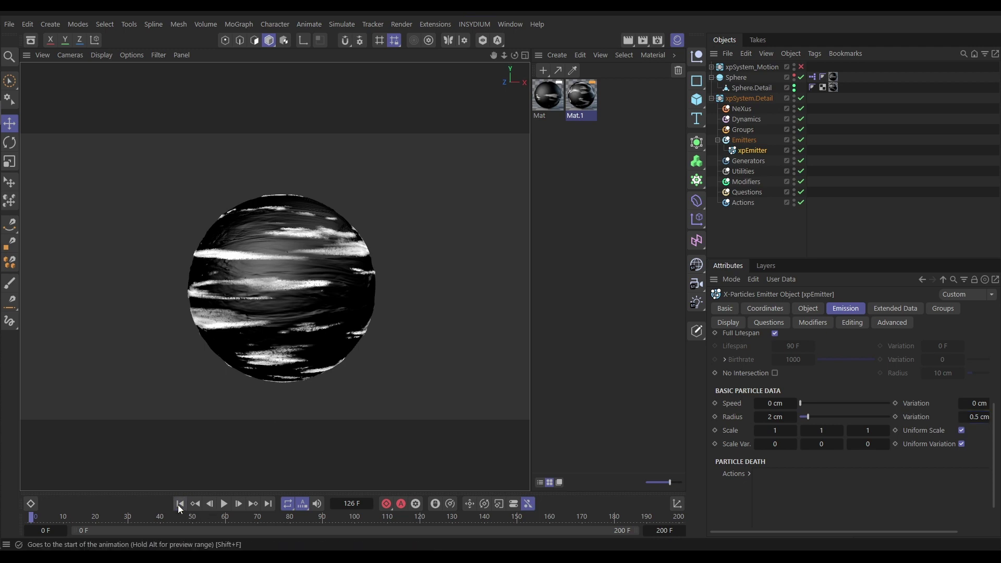
Play the animation to check how the particles behave on the moving sphere, and return to the first frame
click(224, 504)
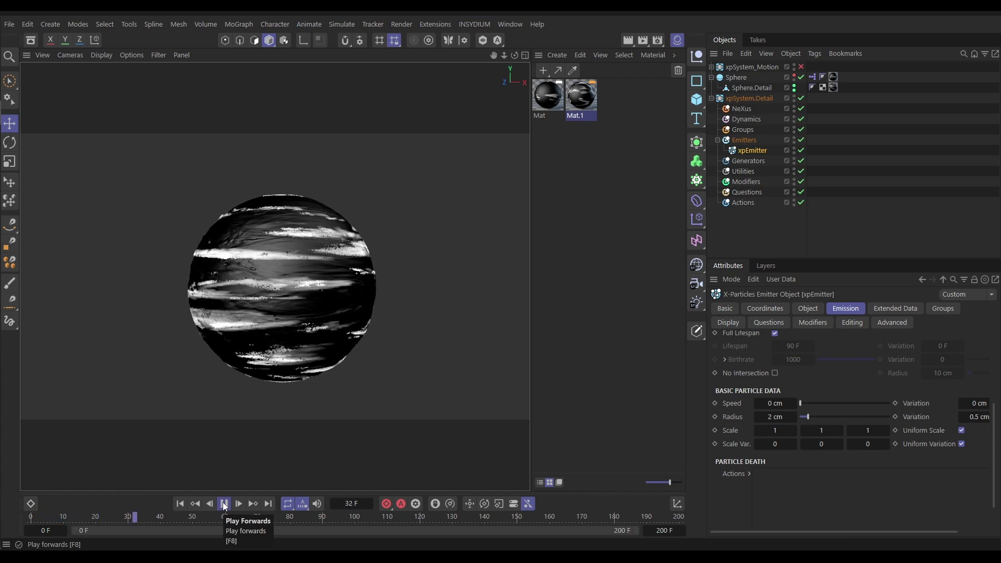
click(224, 504)
click(180, 503)
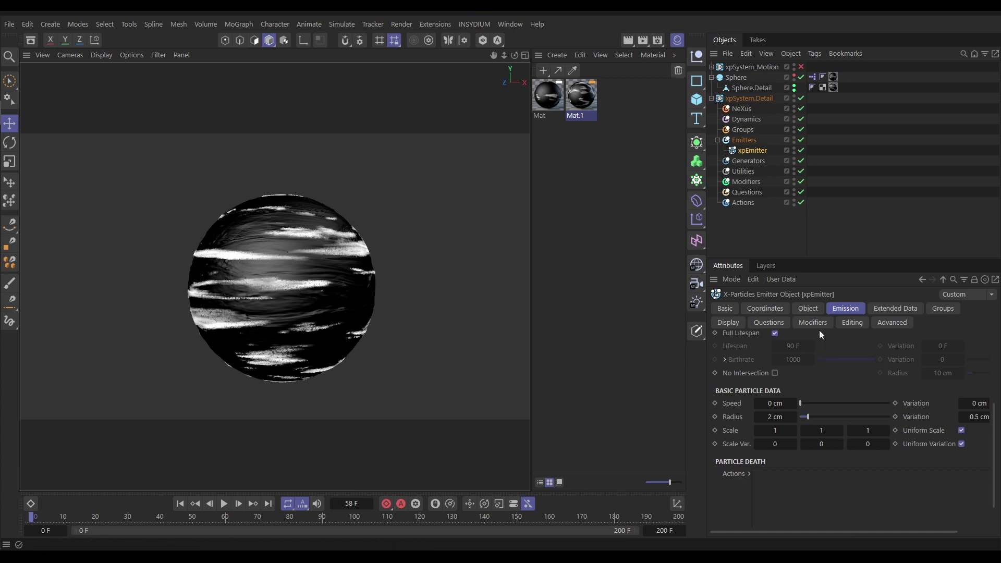
Enable Stick Particle to Source Object in the xpEmitter's object properties
click(807, 308)
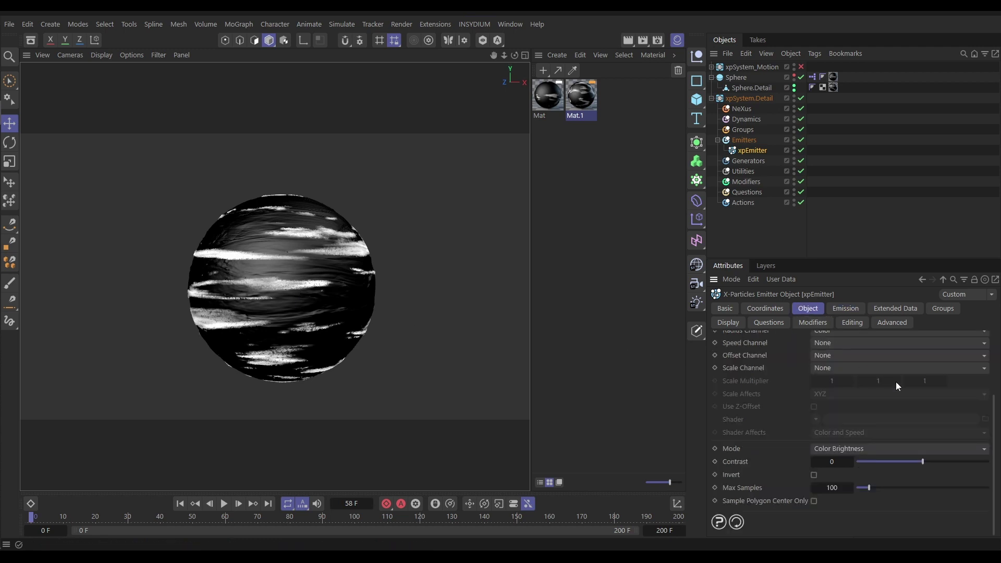
drag(990, 416, 992, 343)
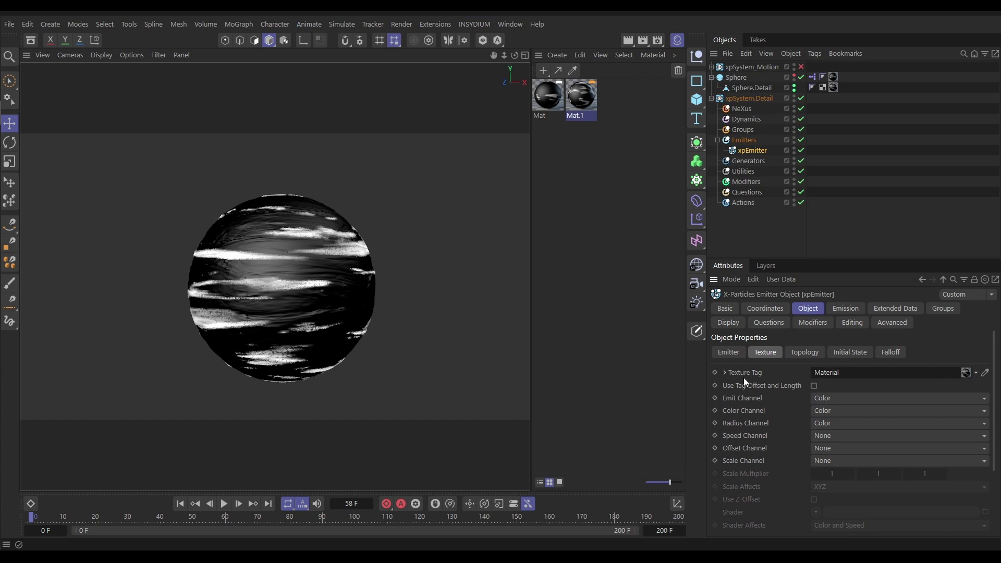
click(728, 352)
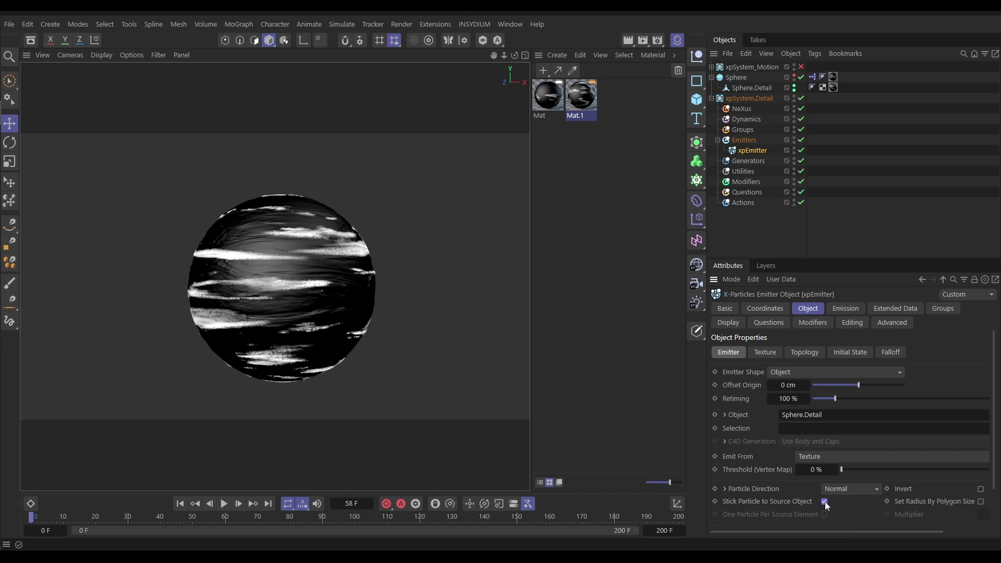
Replay the animation to check whether the stuck particles follow Sphere.Detail, and go back to the start
click(180, 504)
click(224, 504)
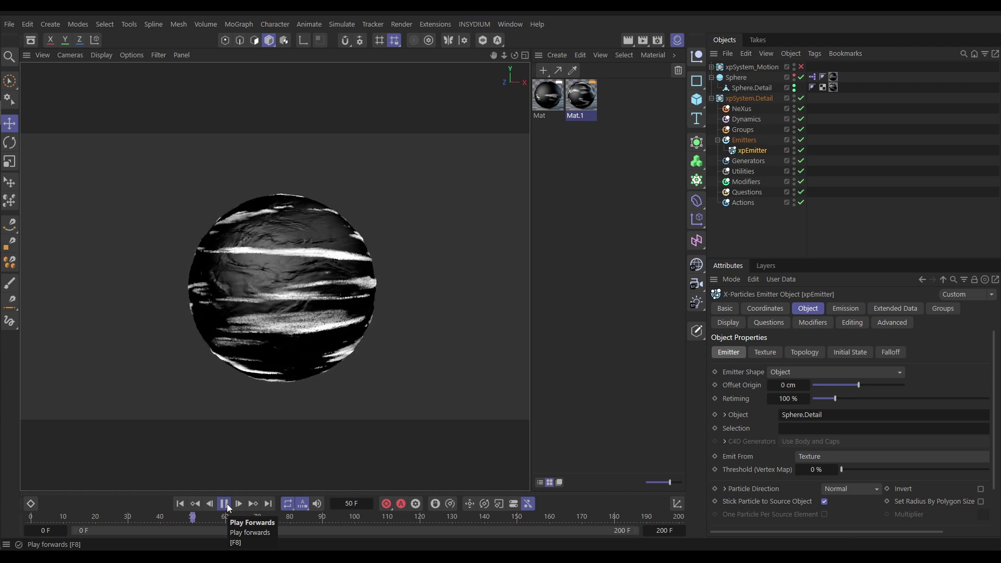
click(224, 504)
click(180, 504)
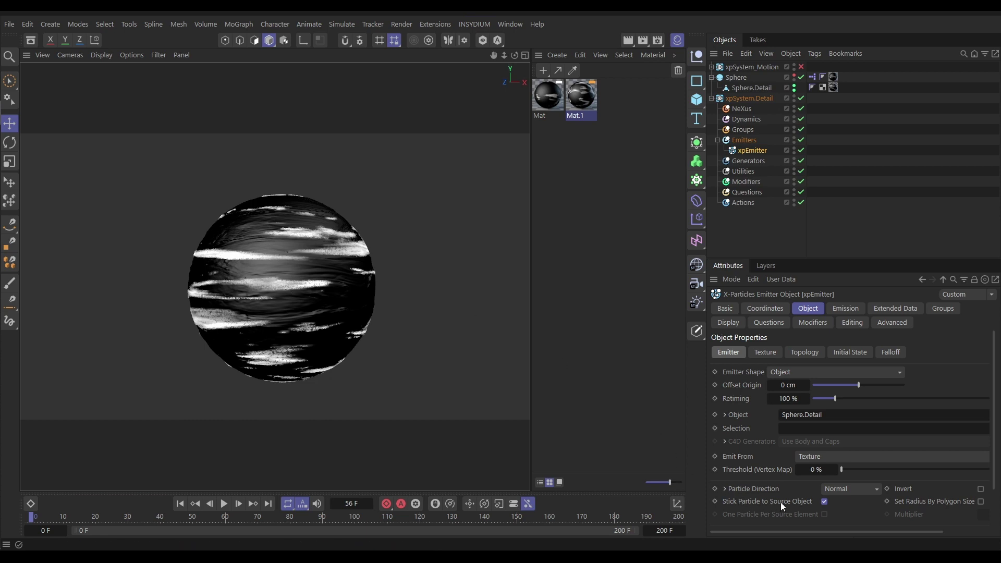
Disable Stick Particle to Source Object on the xpEmitter and set the particle speed to 1 cm
click(824, 501)
click(845, 309)
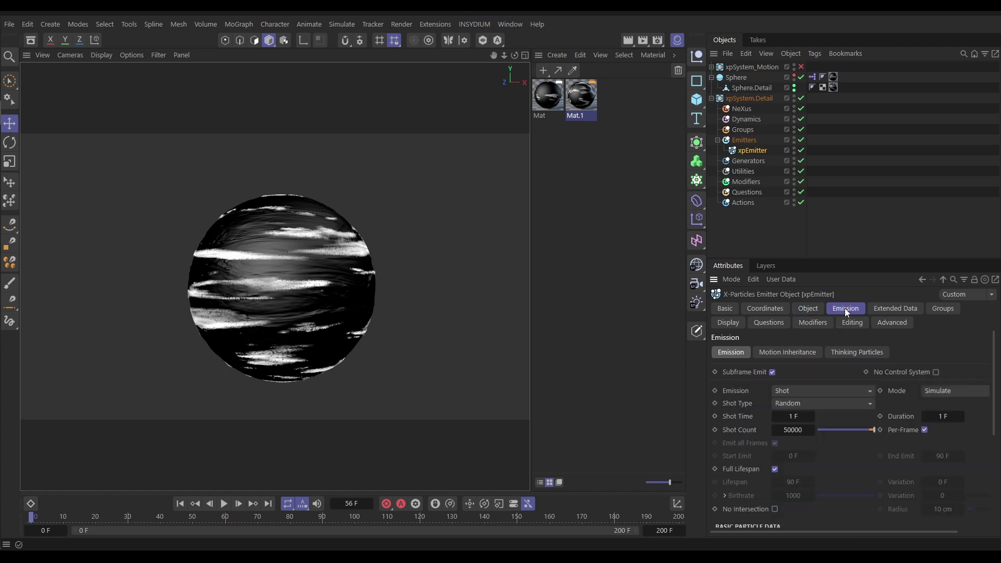
scroll(991, 420, down, 5)
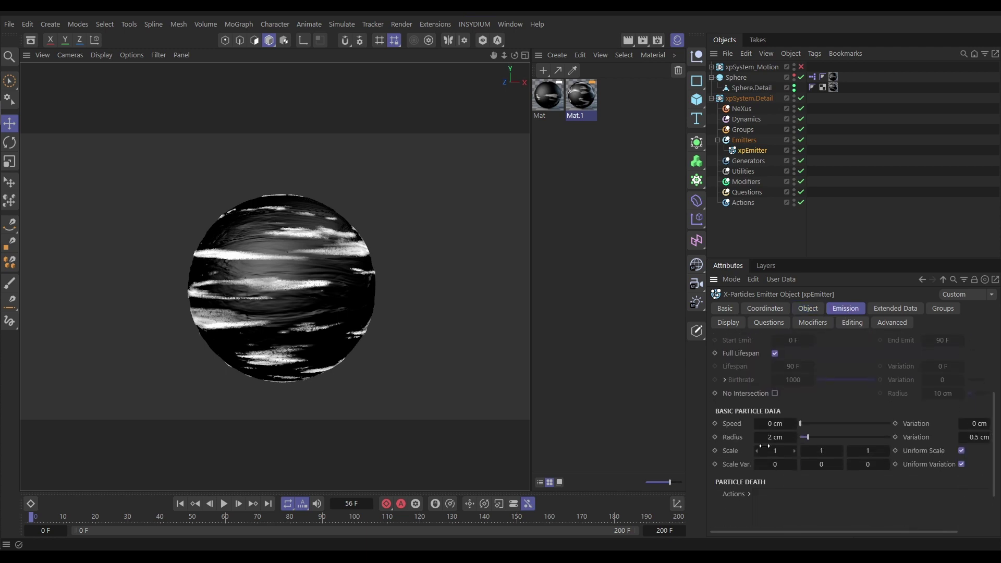
click(772, 424)
text(1)
key(Return)
drag(992, 434, 998, 365)
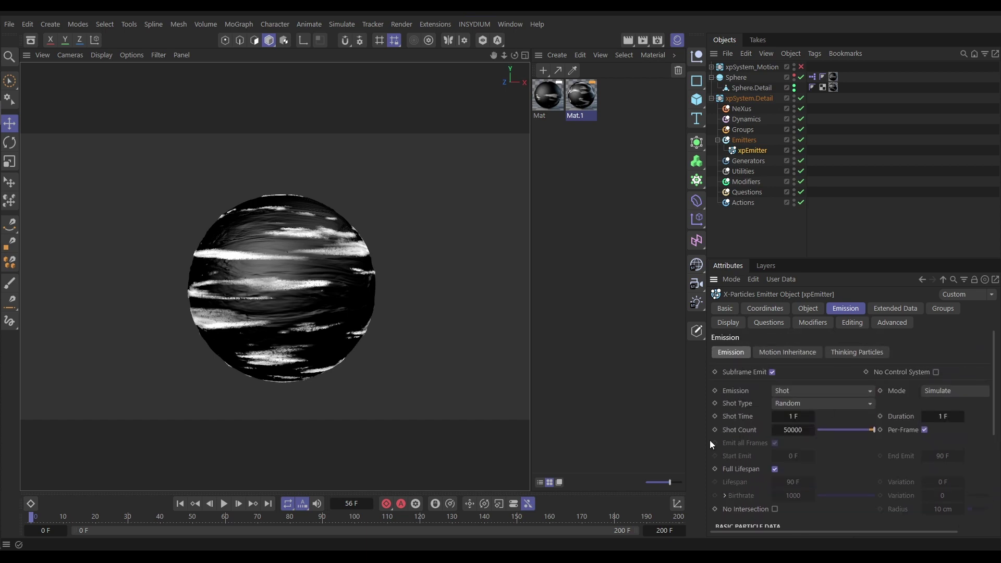
Play the animation to check how the particles move with xpSystem.Detail nested under Sphere, and return to the first frame
click(224, 504)
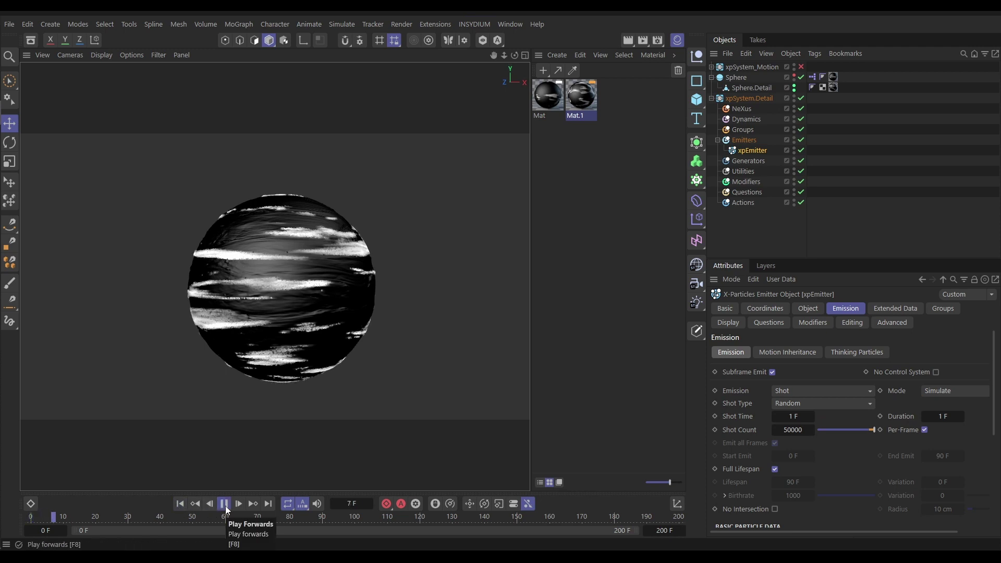
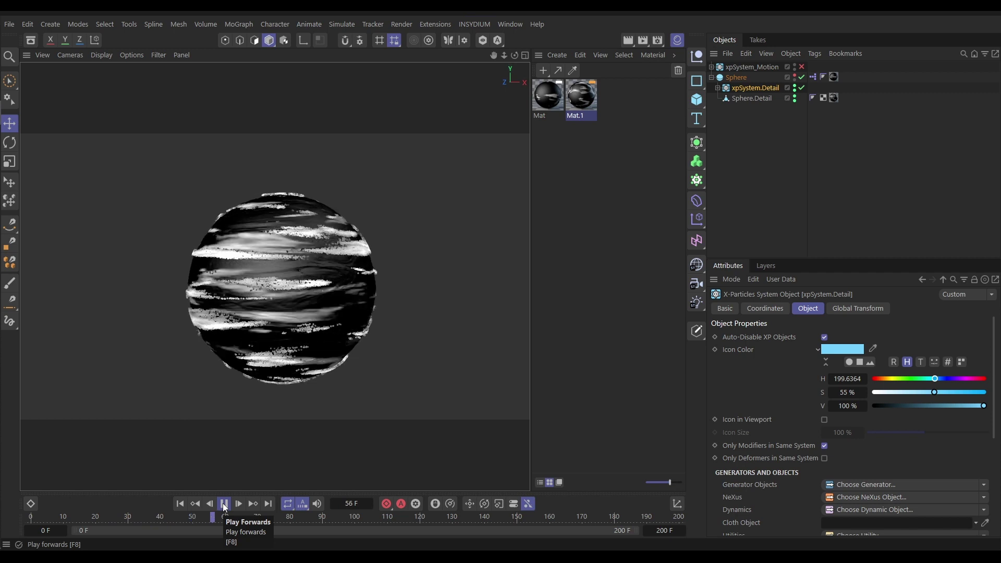
click(180, 504)
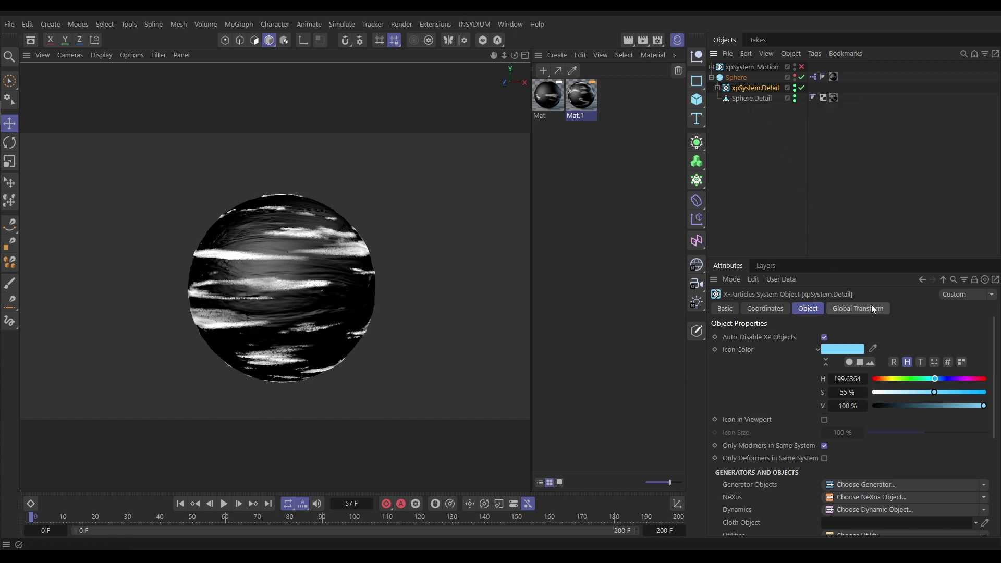
Add the xpEmitter to the Global Transform emitters list of xpSystem.Detail
click(850, 308)
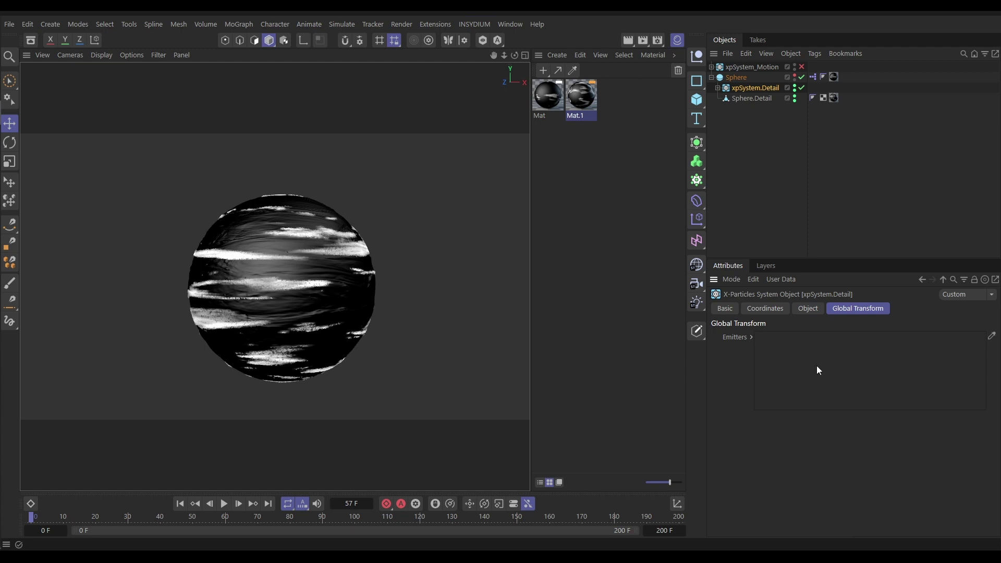
click(717, 88)
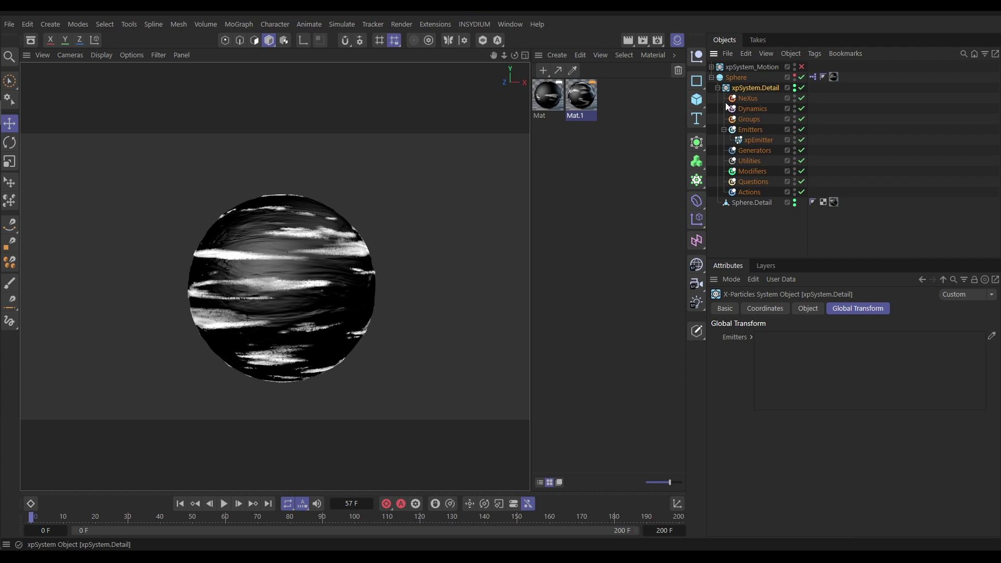
drag(764, 140, 805, 275)
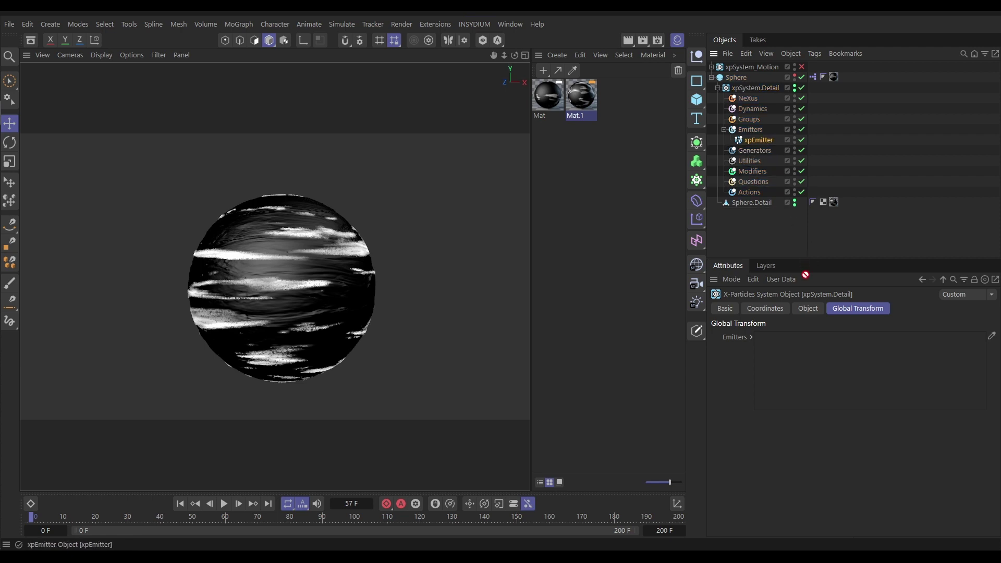
drag(804, 361, 805, 361)
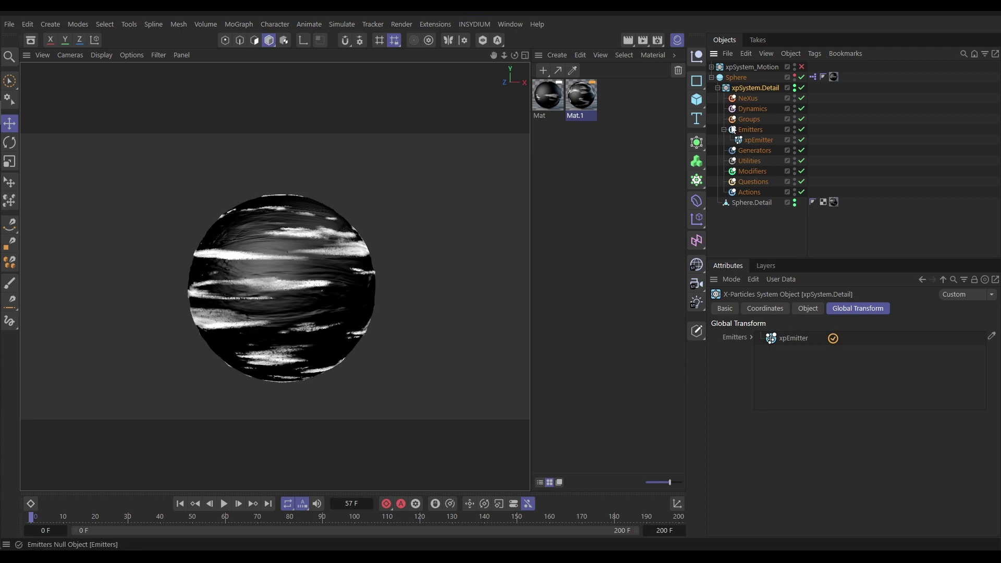
click(717, 88)
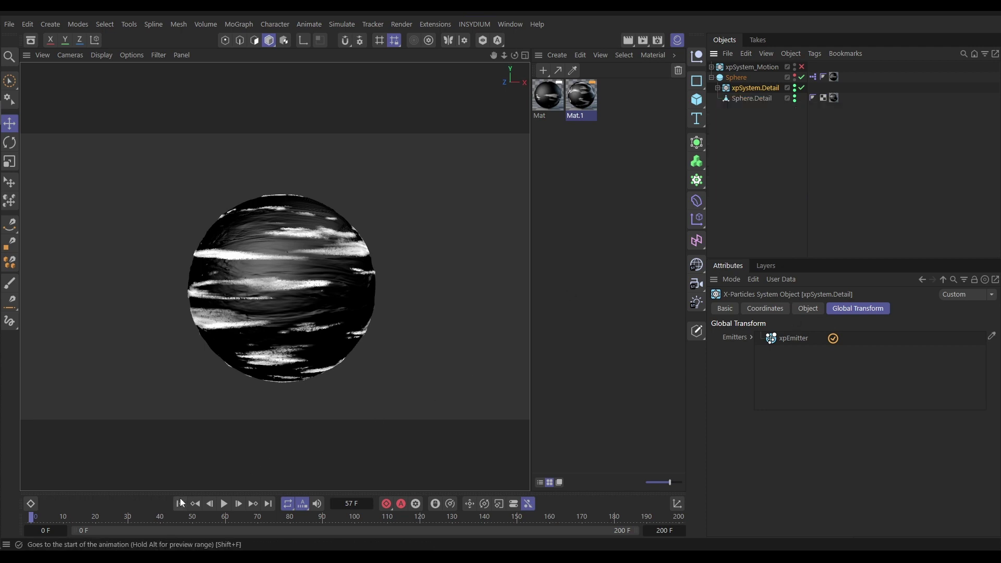
Play the animation to check whether the particles follow the rotating sphere under the global transform, and stop it
click(223, 504)
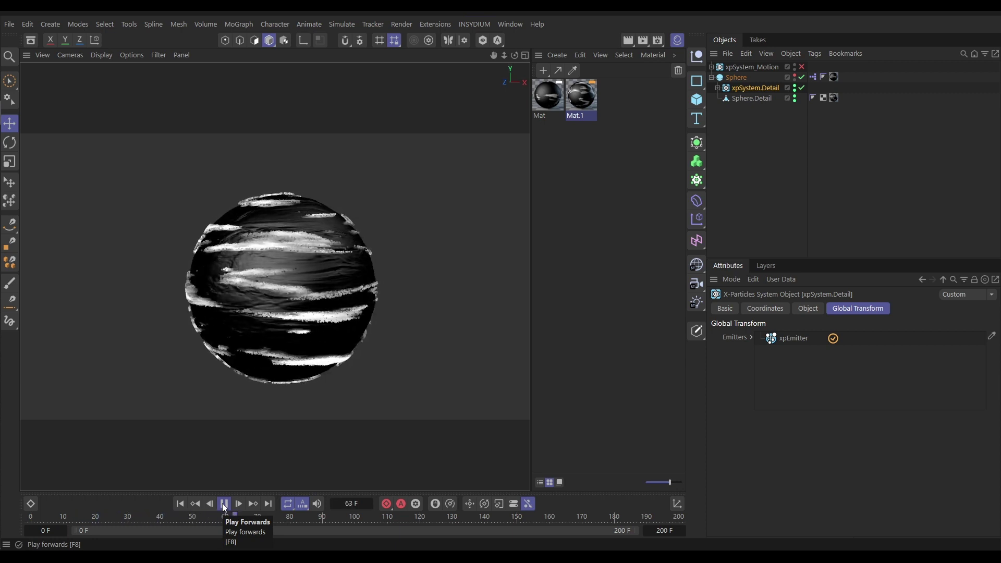
click(224, 504)
Set the xpEmitter's particle speed to 216 cm and play the animation from the start to check the emission
click(718, 88)
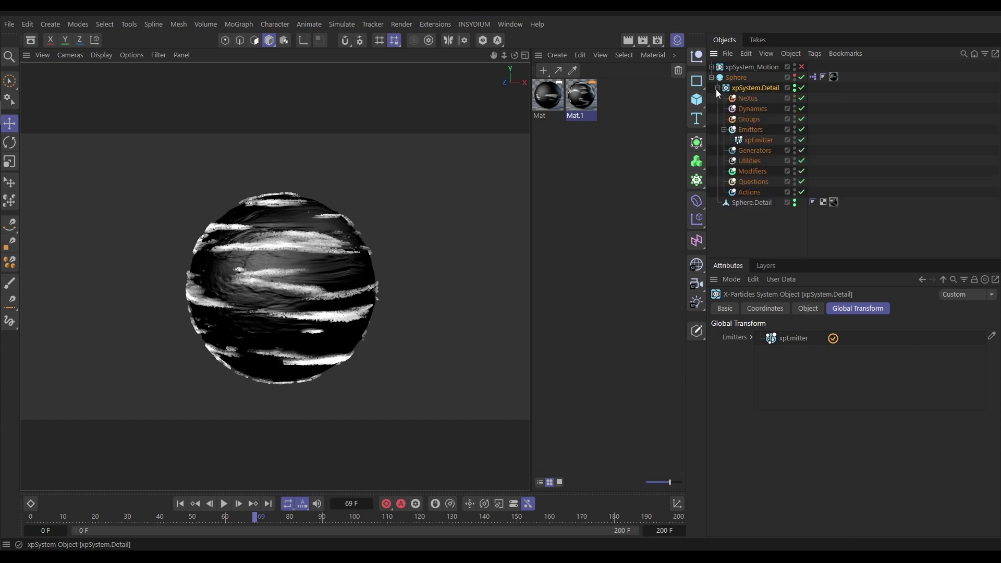
click(761, 139)
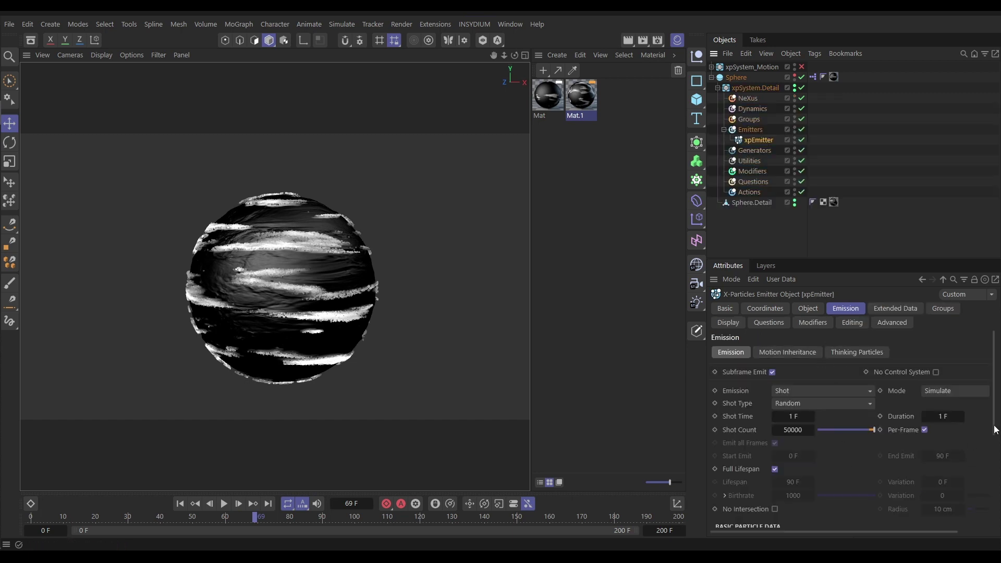
drag(994, 426, 977, 460)
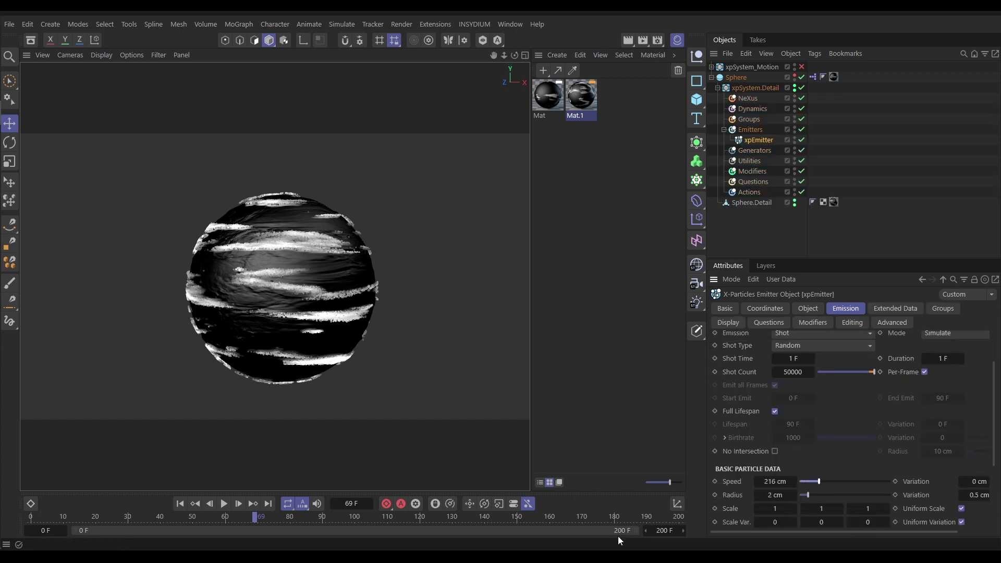
click(181, 504)
click(224, 504)
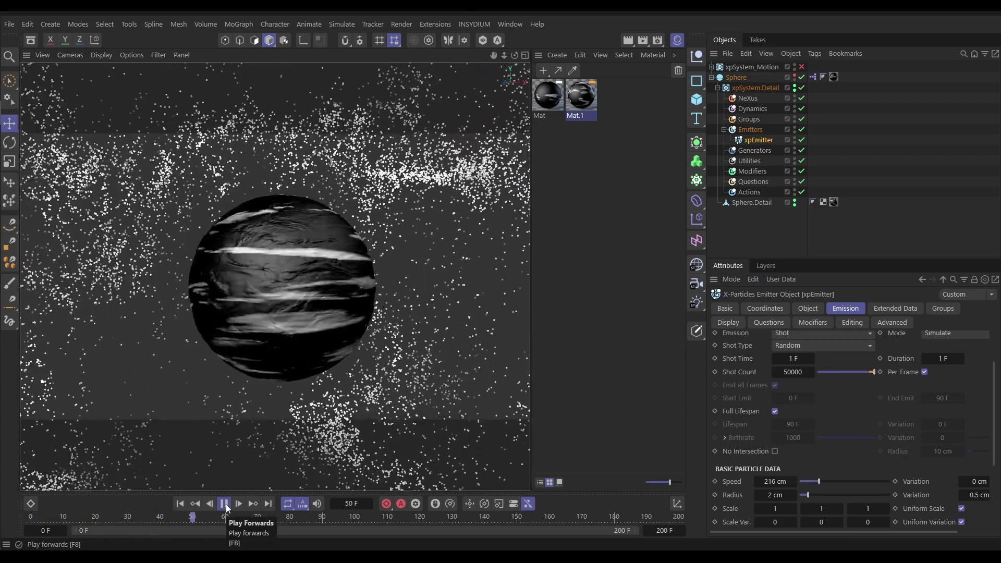
click(224, 503)
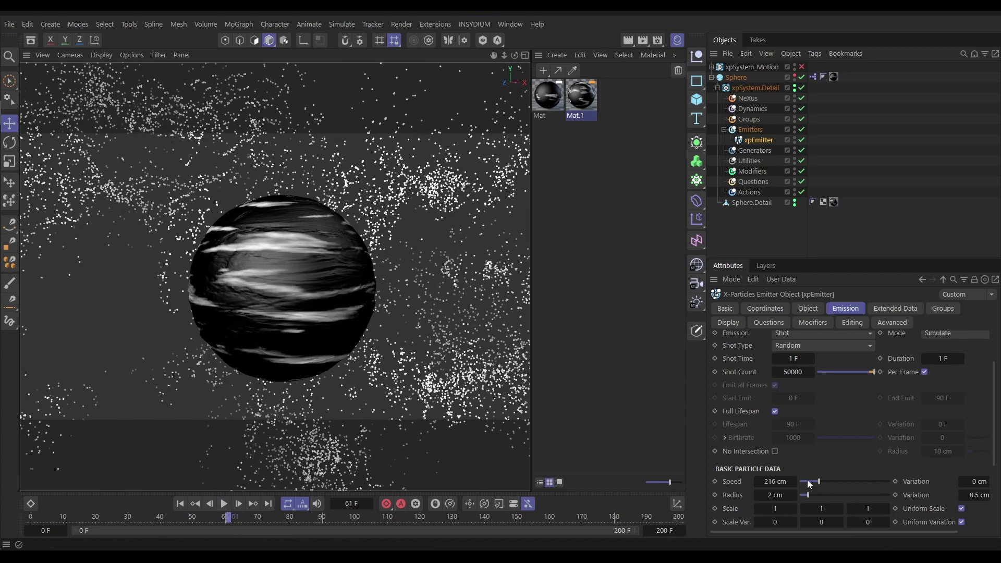
Lower the xpEmitter's particle speed to 66 cm, replay the animation from the start, and return to the first frame
drag(808, 481, 805, 481)
click(179, 503)
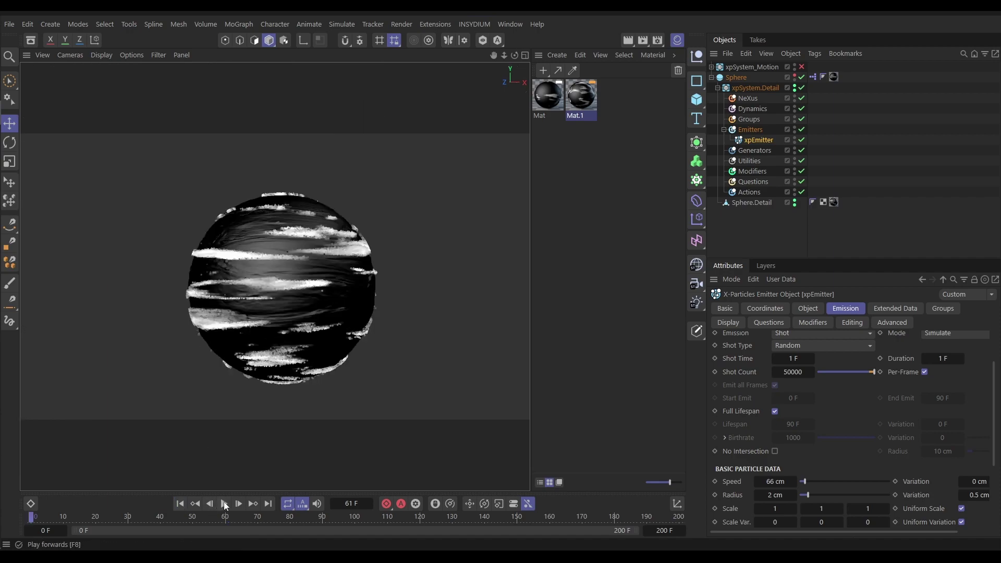
click(224, 504)
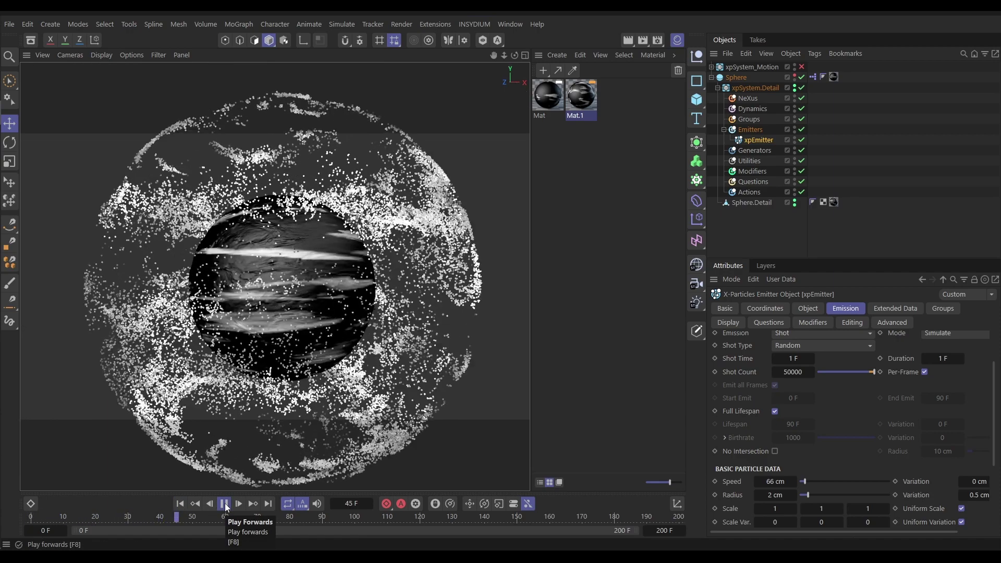
click(224, 504)
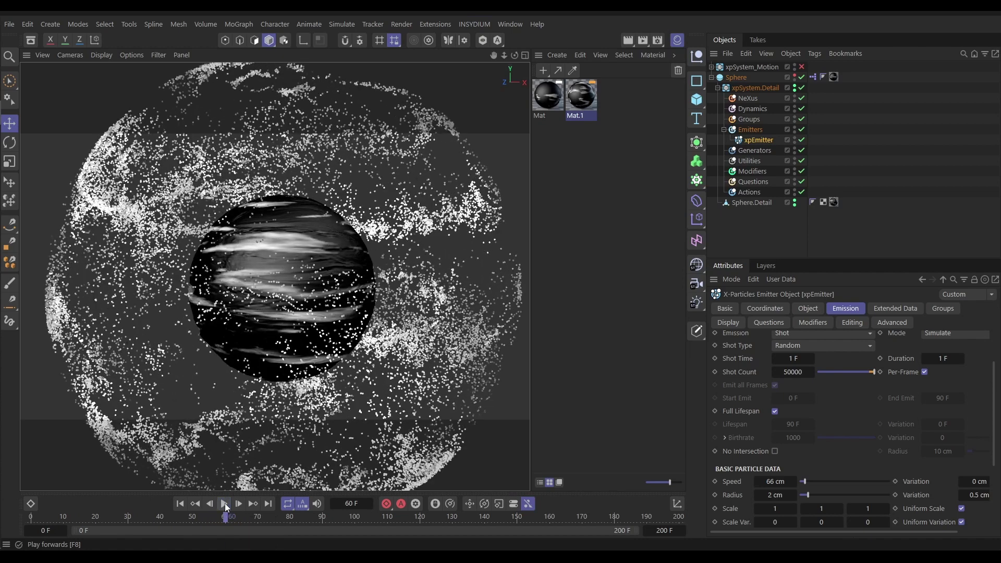
click(179, 504)
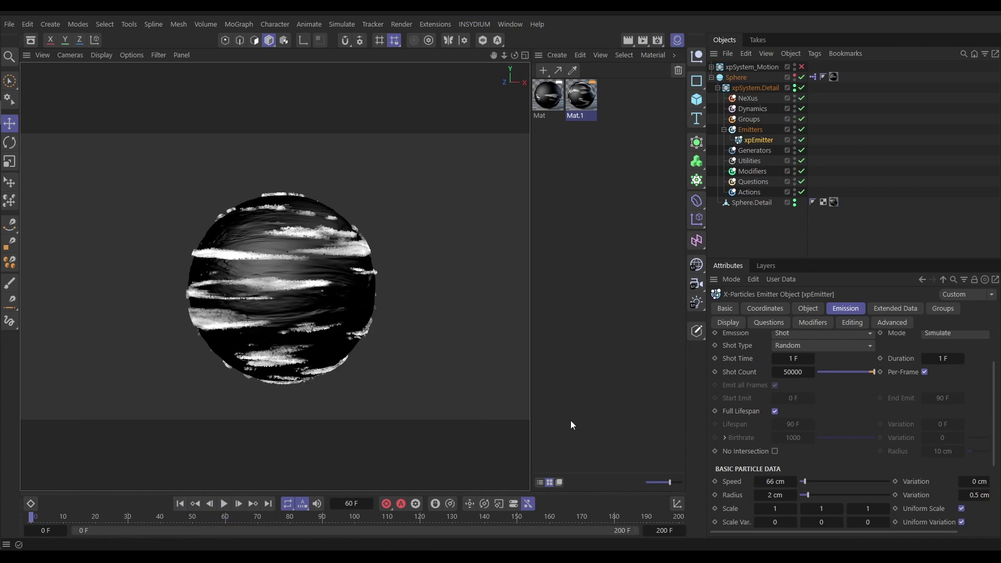
Set the xpEmitter's particle speed to 1 cm
click(770, 481)
text(1)
key(Return)
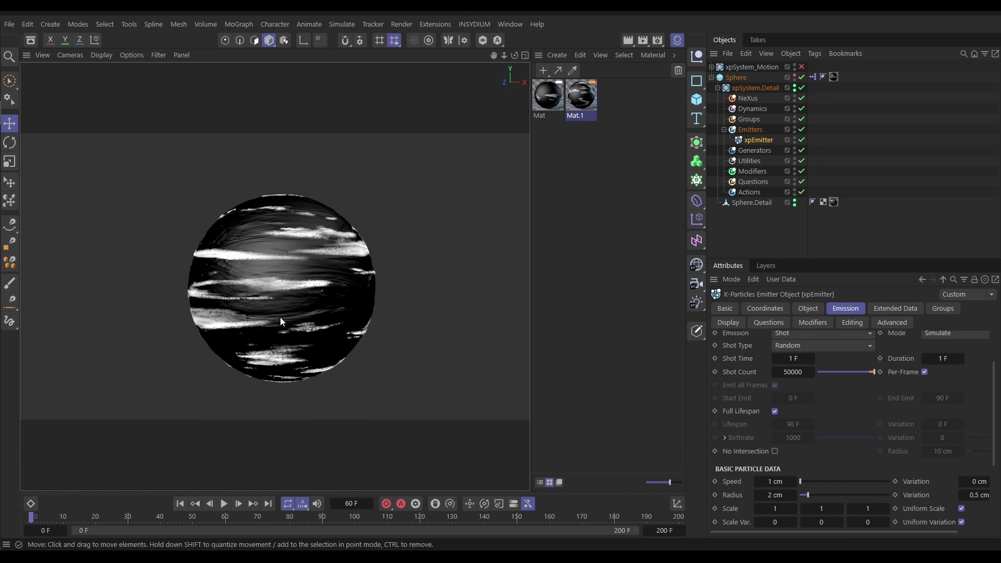
Set the xpEmitter's Offset Origin to 8 cm in its object properties, with the sphere's edge in close view
scroll(293, 289, up, 6)
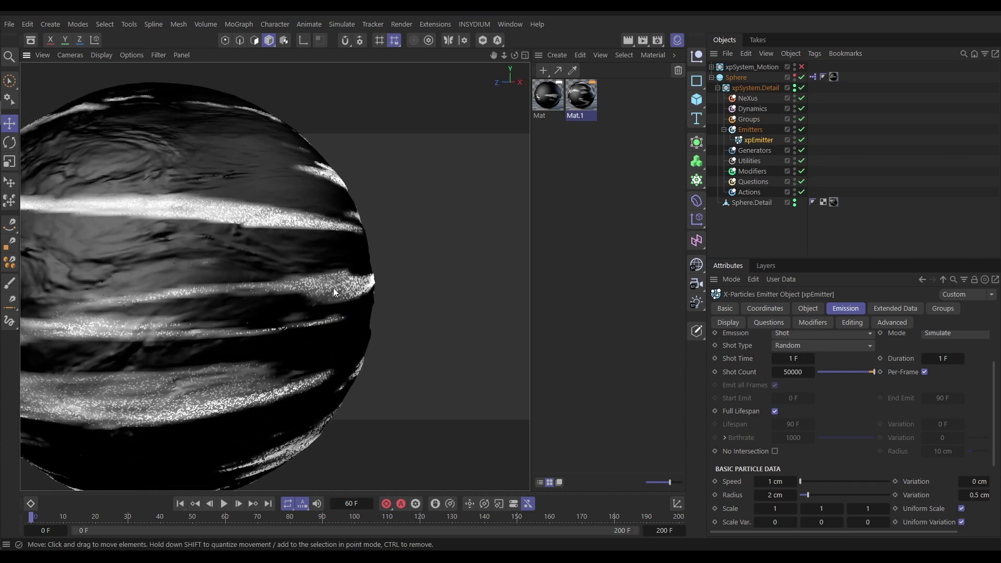
alt+drag(333, 288, 353, 291)
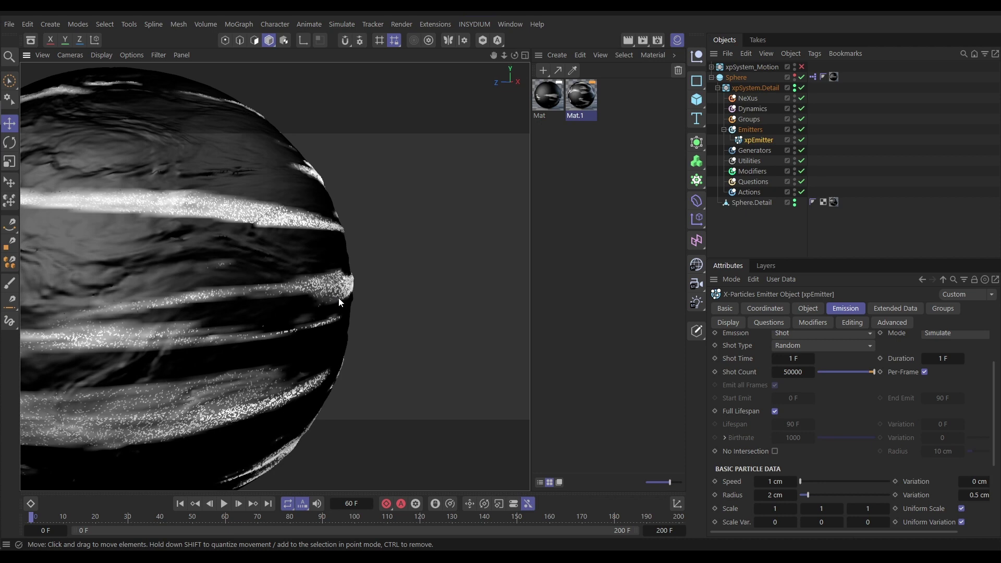
click(809, 308)
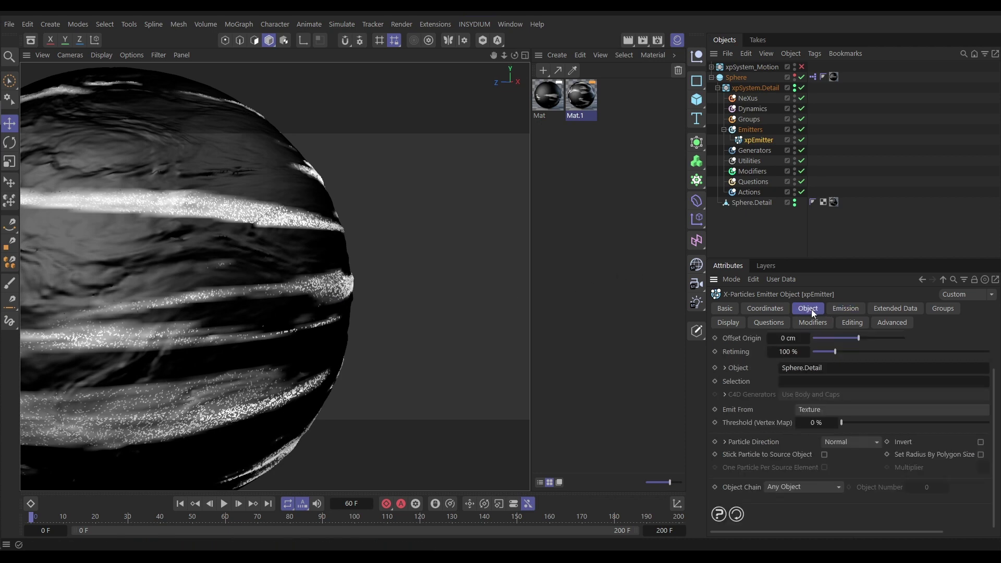
scroll(984, 446, up, 2)
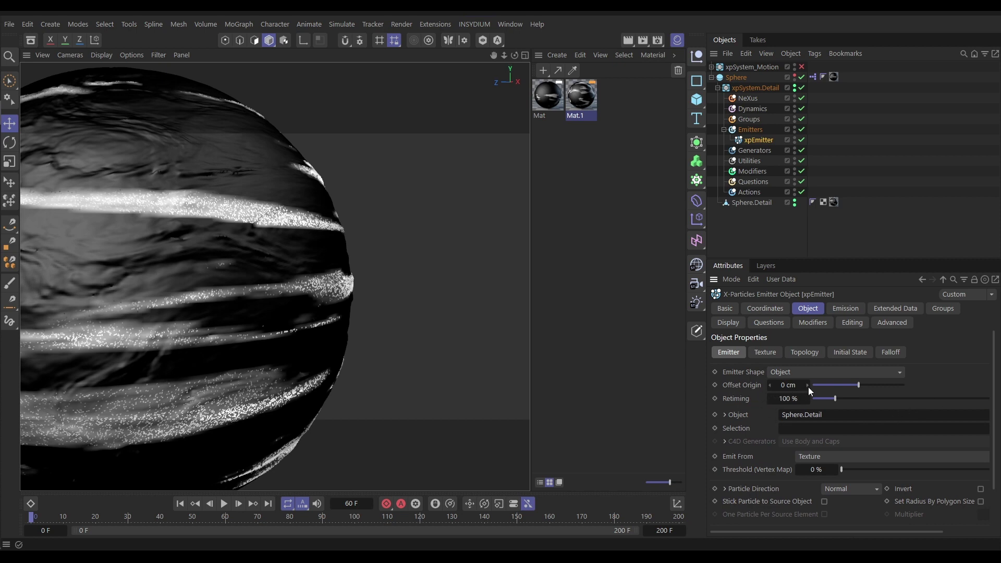
drag(808, 386, 810, 388)
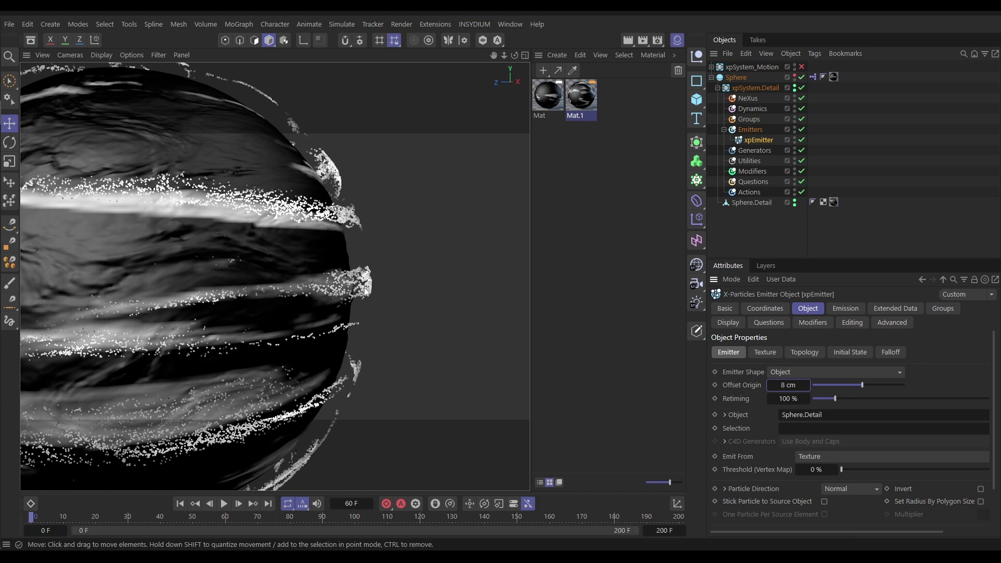
Set the xpEmitter's texture Offset Channel to Color and inspect the offset particles along the sphere's edge
click(761, 353)
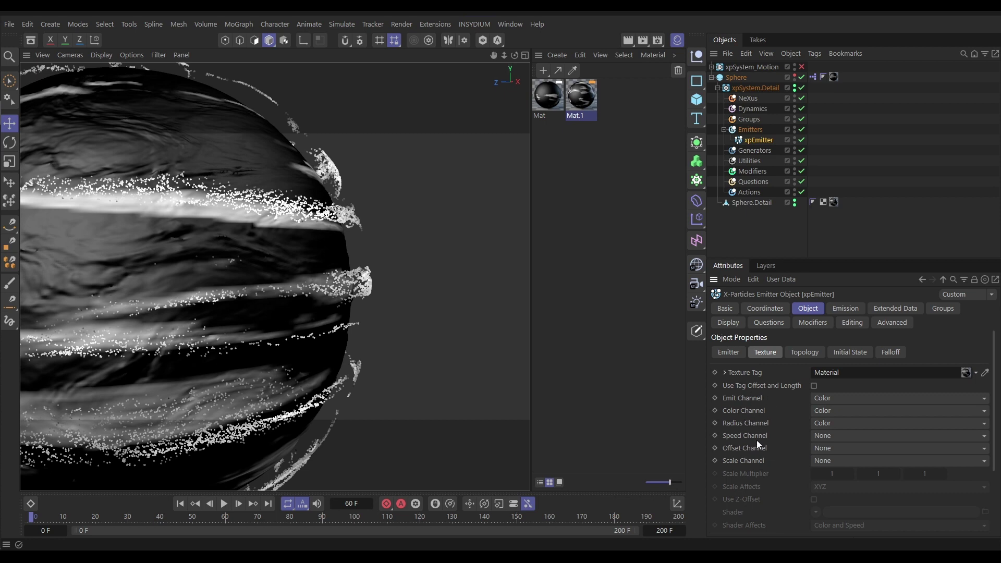
click(821, 447)
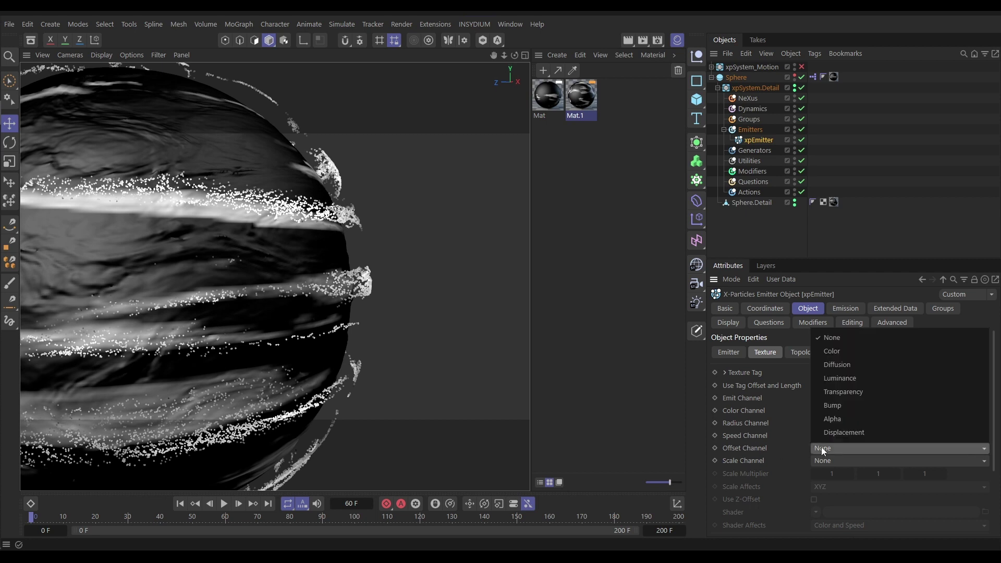
click(837, 352)
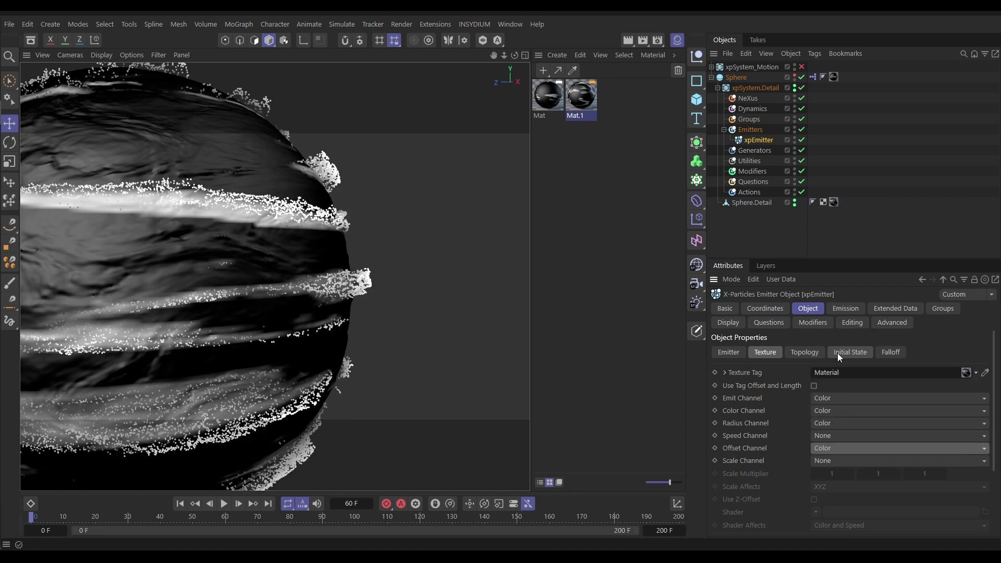
alt+drag(349, 286, 319, 301)
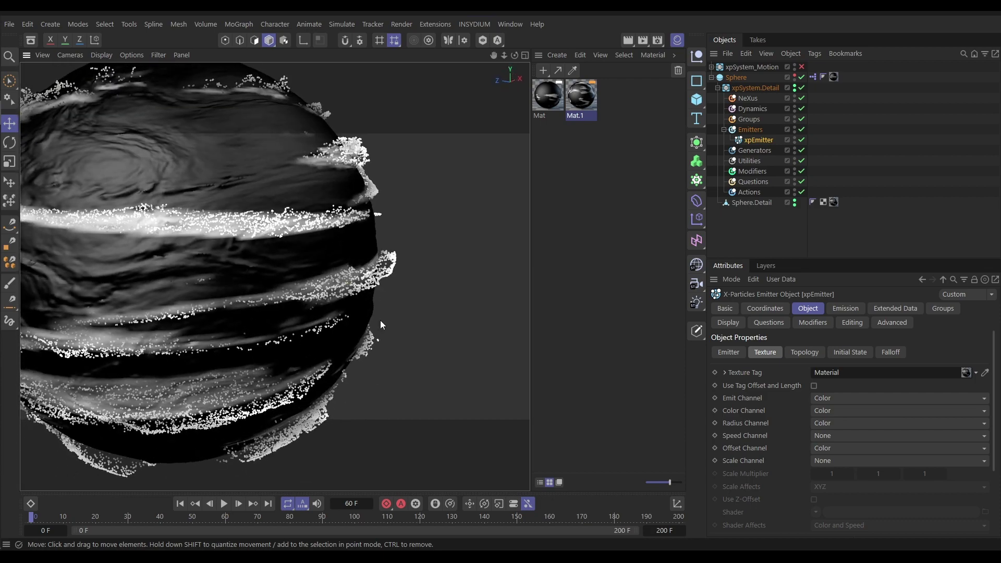
Set the xpEmitter's Offset Origin to 3 cm
click(728, 352)
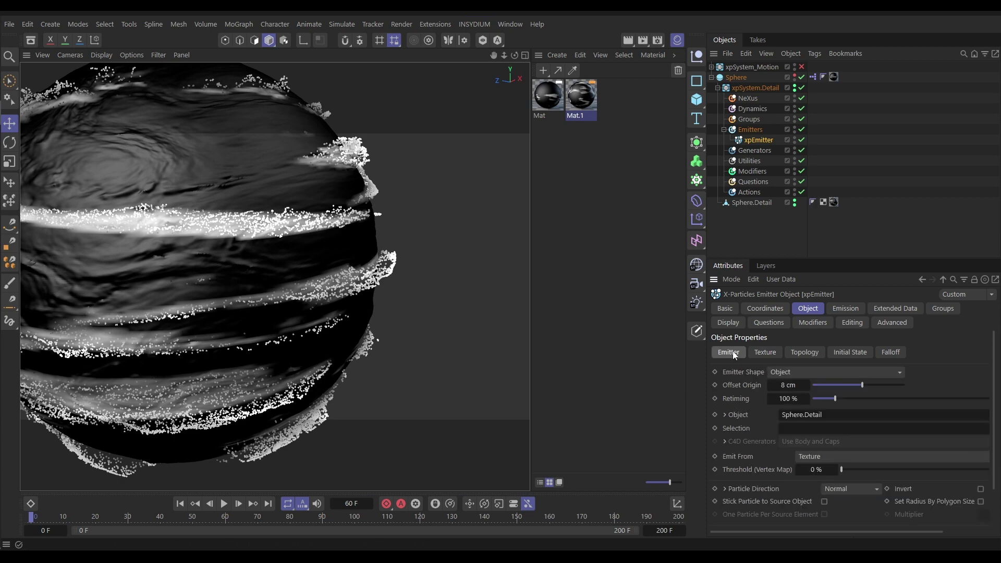
click(787, 386)
text(3)
key(Return)
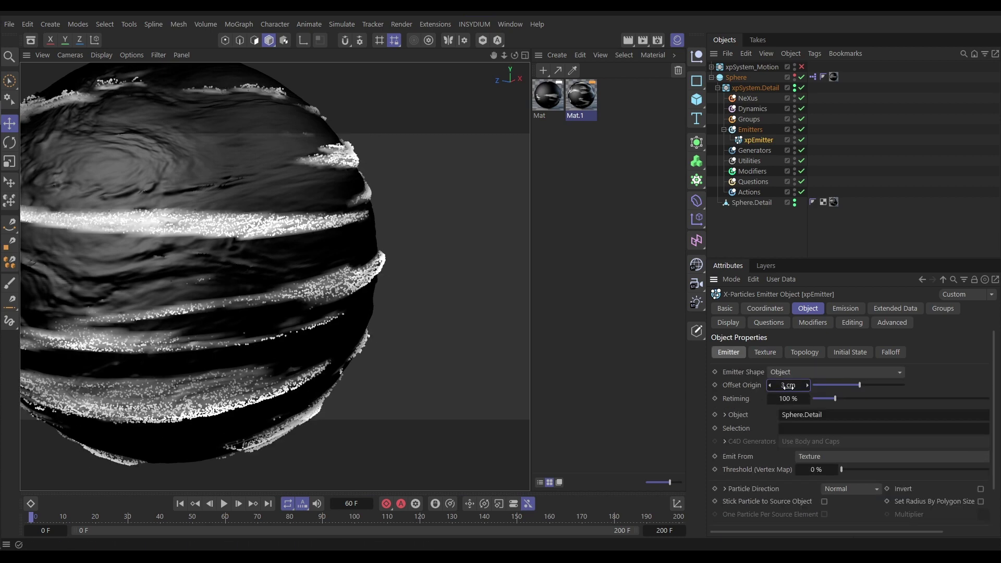
Play the animation with the whole sphere in view to check the offset particles, and stop it
scroll(184, 226, down, 10)
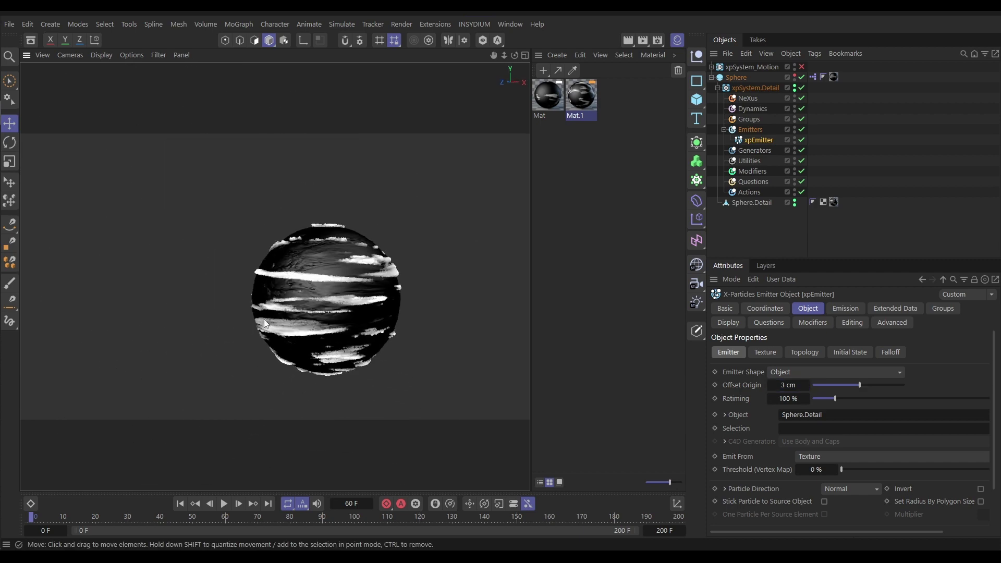
scroll(299, 307, up, 2)
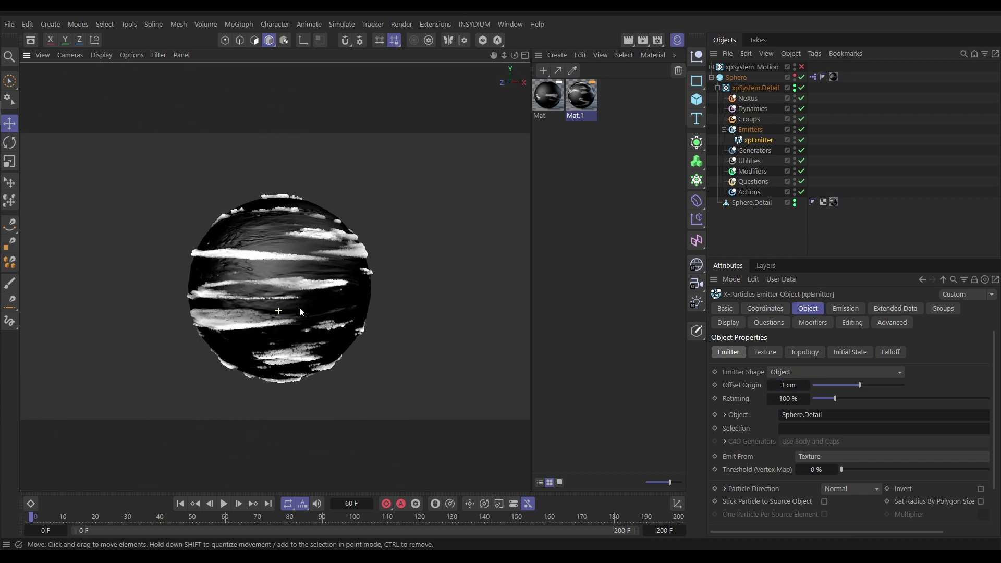
scroll(299, 308, up, 2)
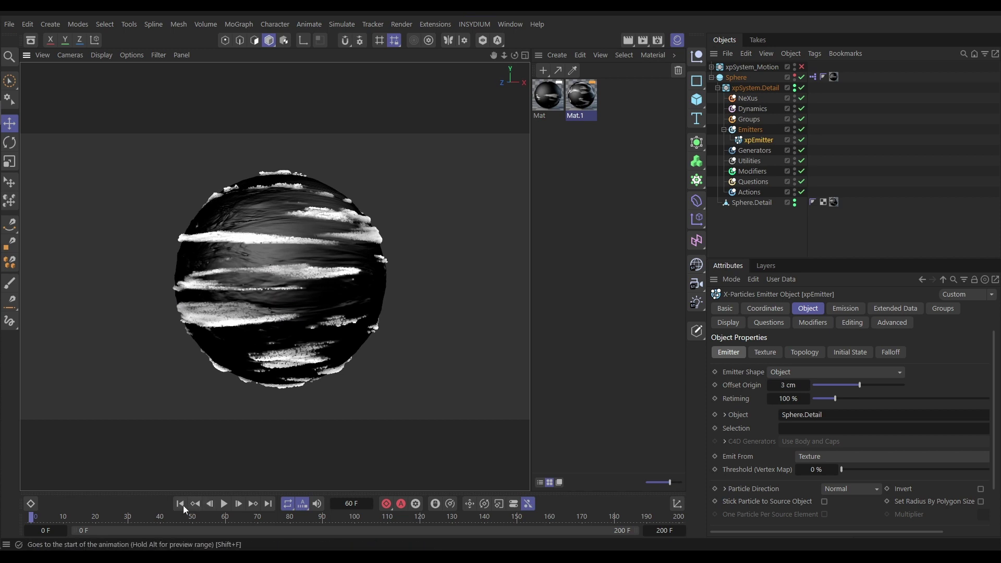
click(224, 504)
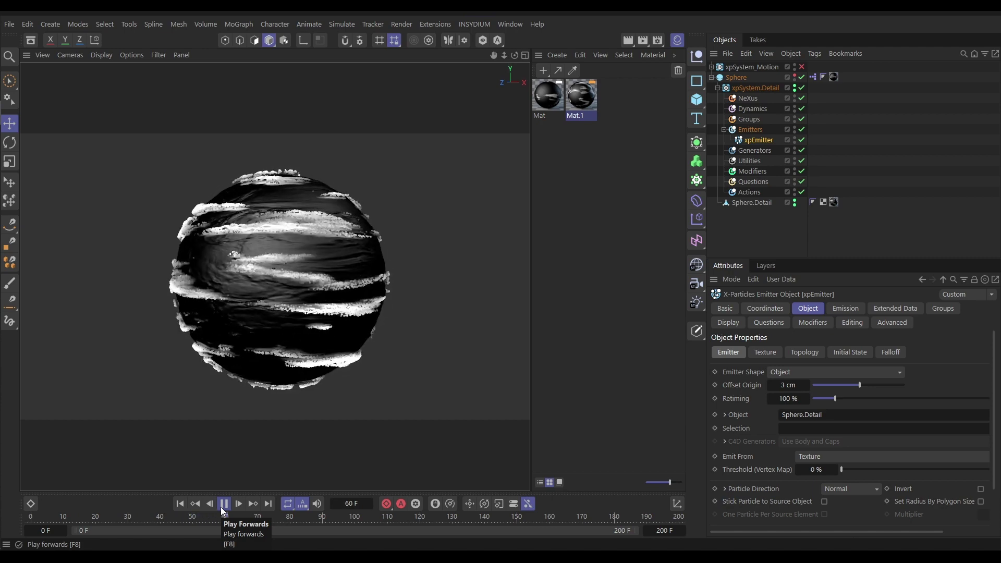
click(224, 503)
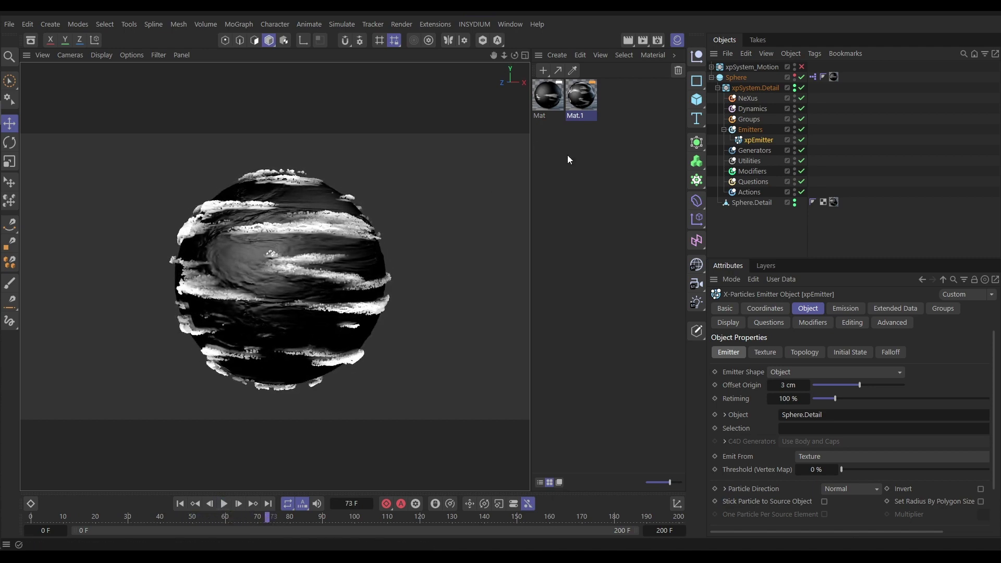
Hide the material manager and add a Sky object to the scene with the whole sphere in view
click(678, 39)
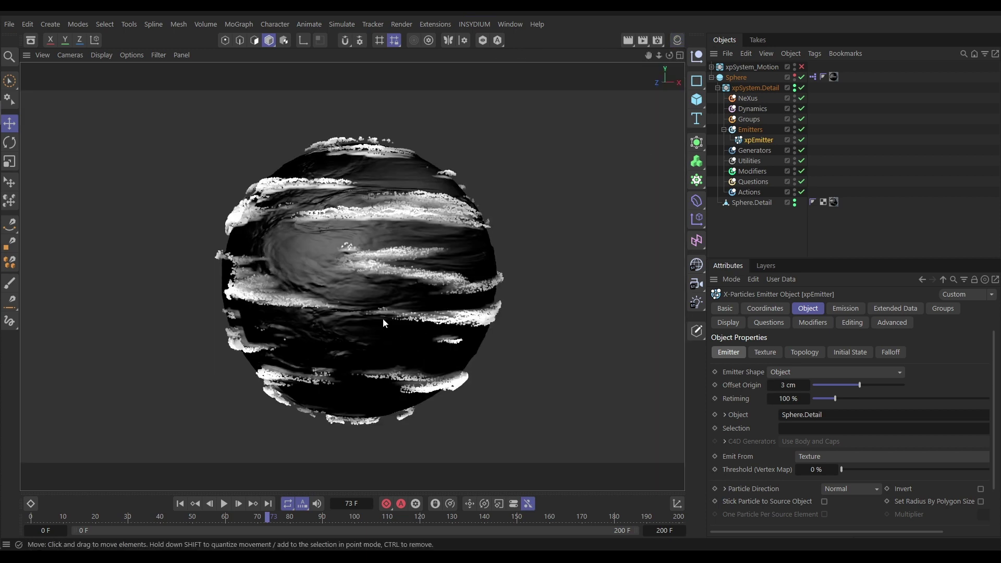
scroll(365, 316, down, 4)
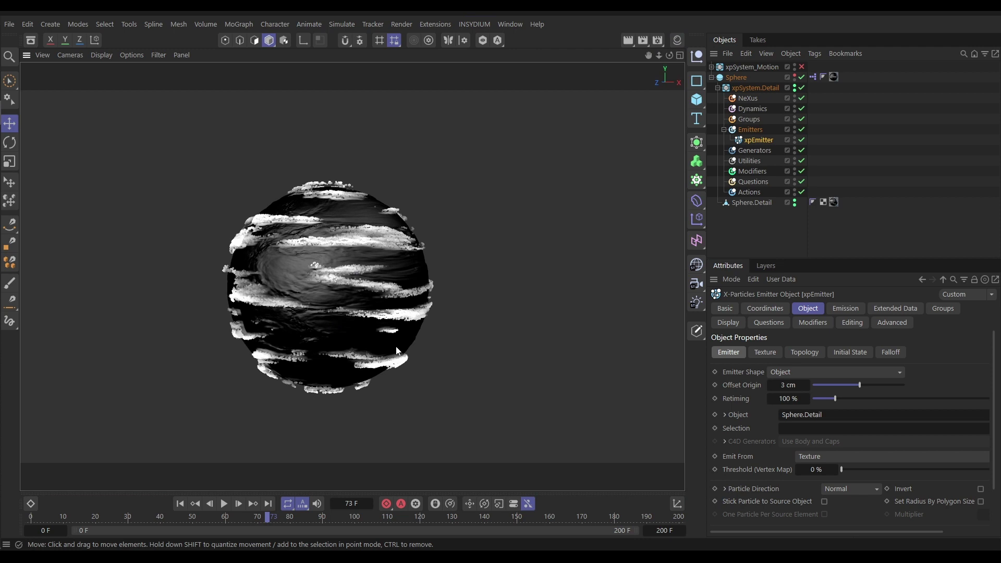
click(696, 265)
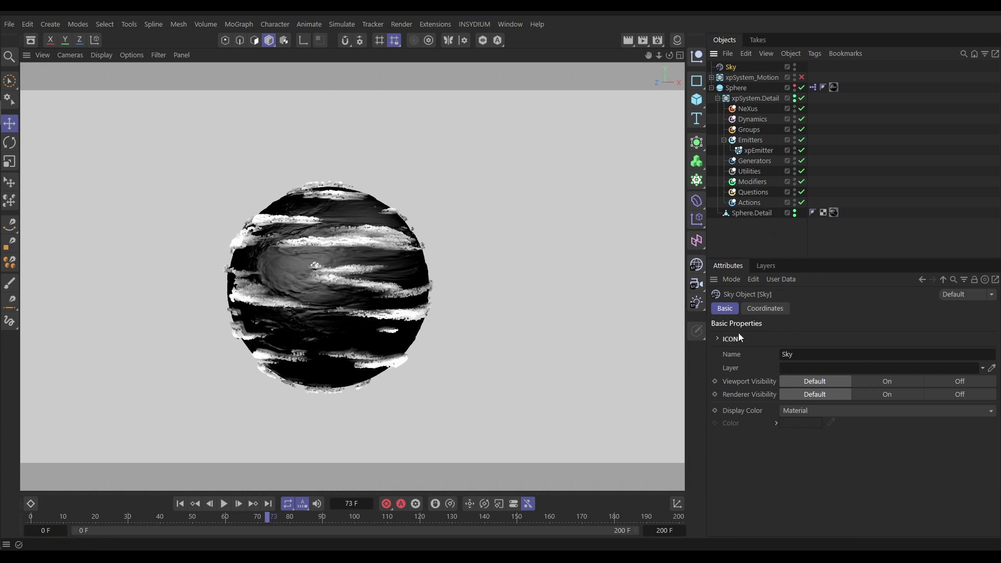
Set the Sky object's Display Color to Custom and make its colour black
click(790, 411)
click(802, 465)
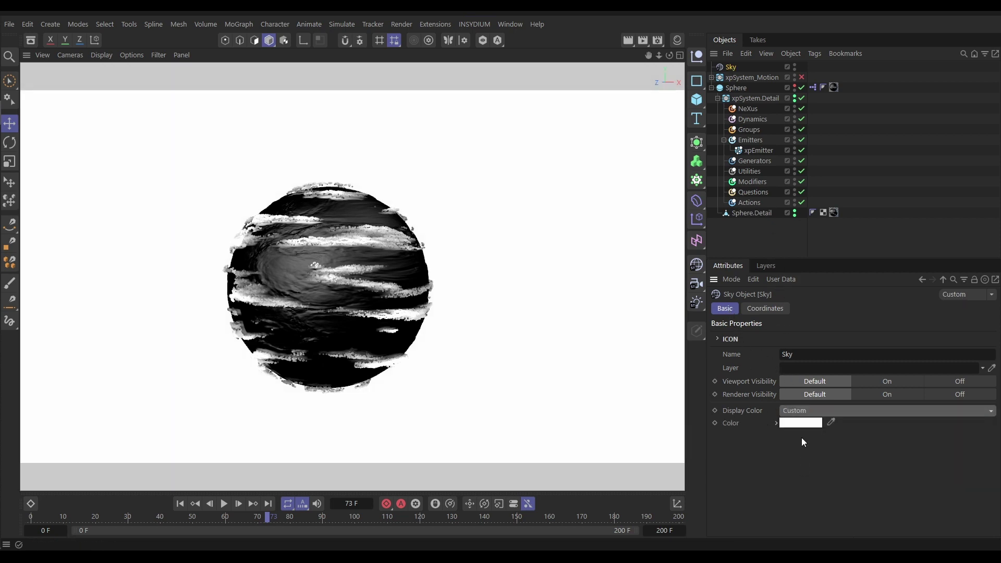
click(800, 422)
drag(740, 478, 697, 543)
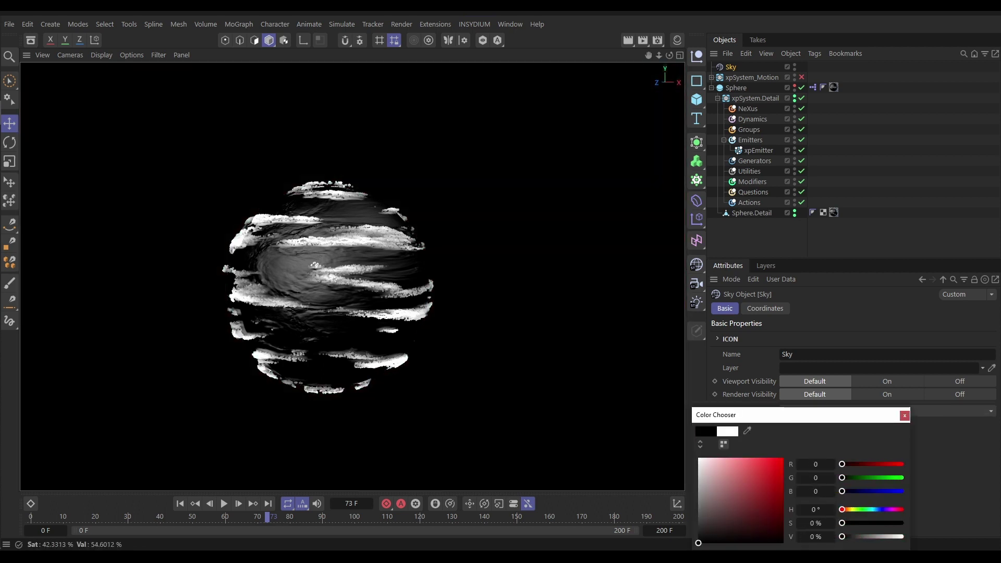
click(904, 415)
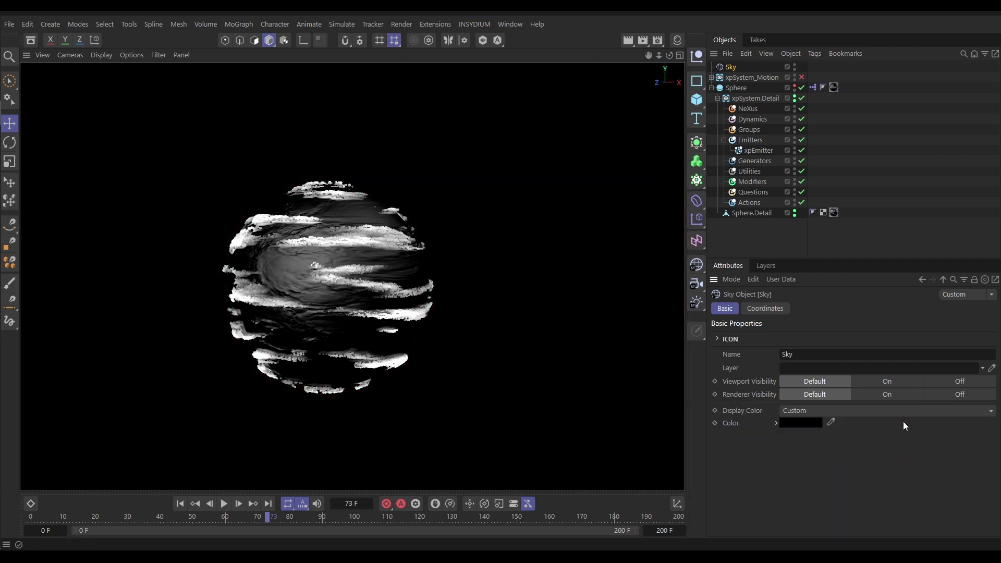
mouse_move(349, 276)
alt+mouse_down()
mouse_move(340, 286)
mouse_move(349, 293)
mouse_move(354, 281)
alt+mouse_up()
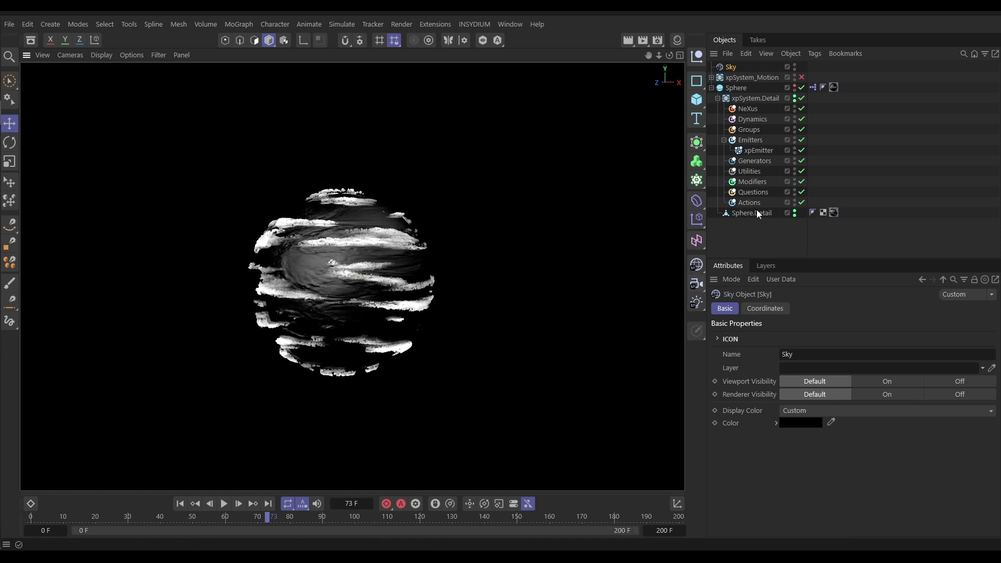
Enable xpSystem_Motion, play the animation from the first frame to check both particle systems together, and stop it
click(802, 78)
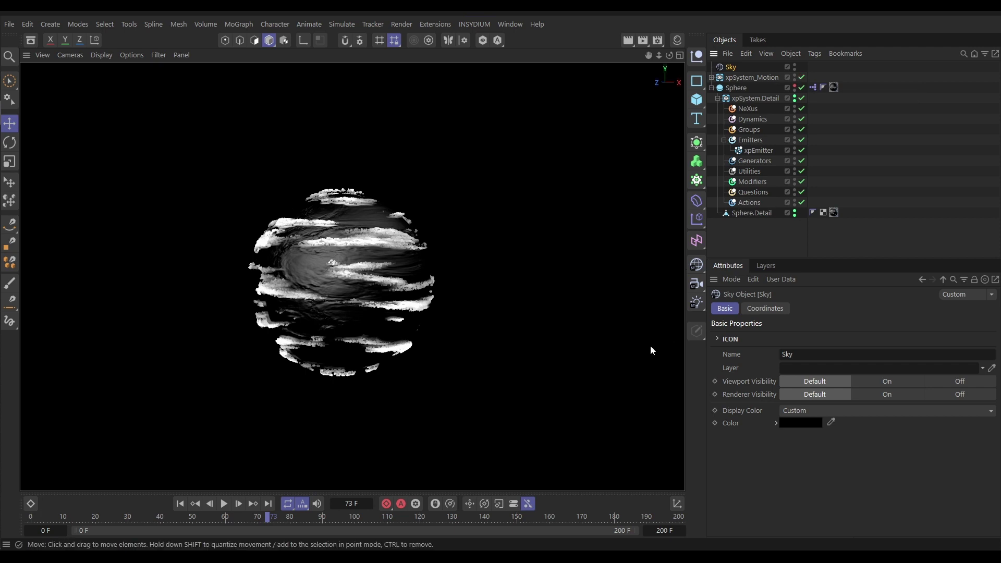
click(180, 503)
click(223, 503)
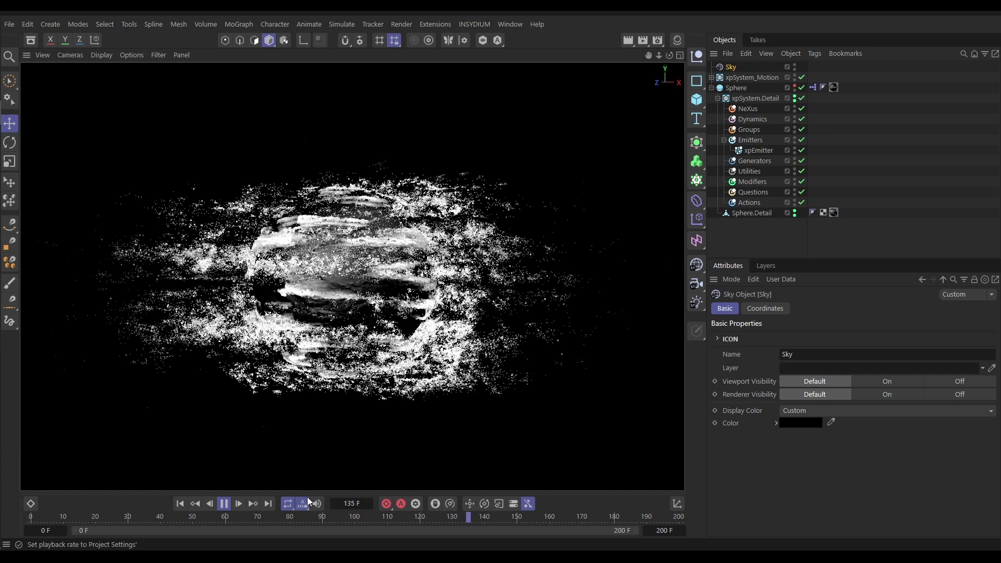
click(225, 504)
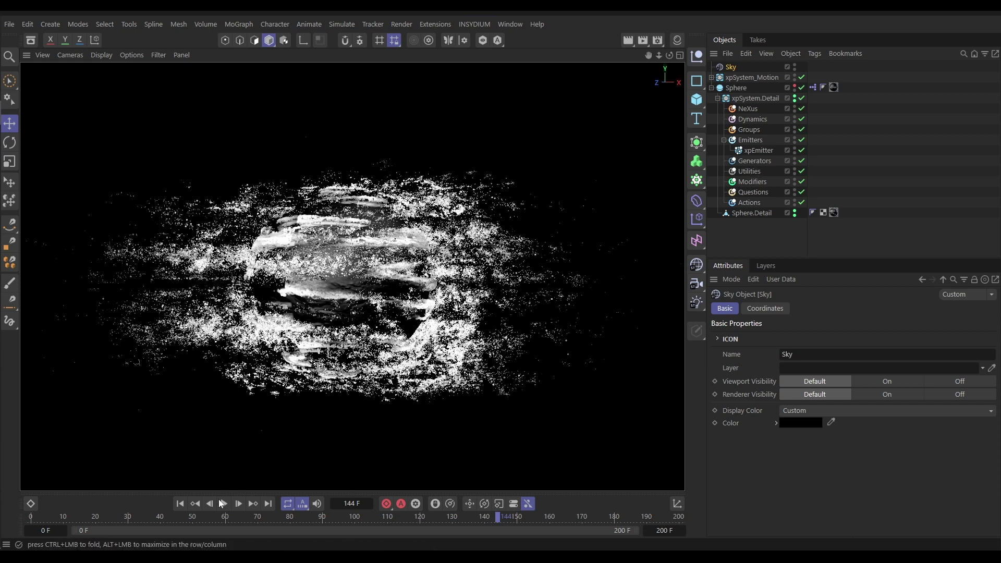
Disable xpSystem_Motion, play the animation from the first frame to check the detail particles alone, and stop it
click(180, 503)
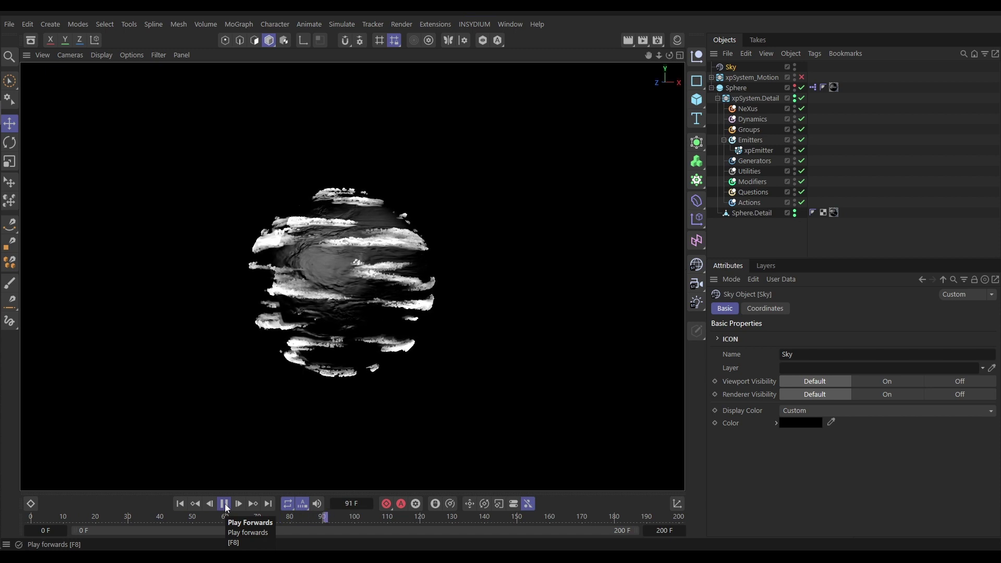
click(225, 504)
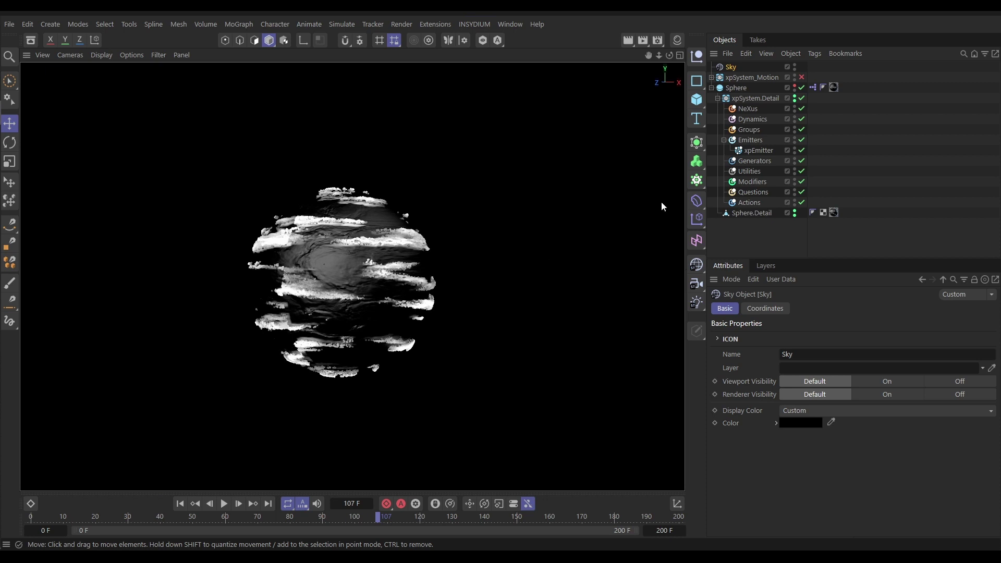
Disable the xpEmitter, set Offset U of Sphere.Detail's material tag to 89 %, and return the timeline to frame 0
click(801, 150)
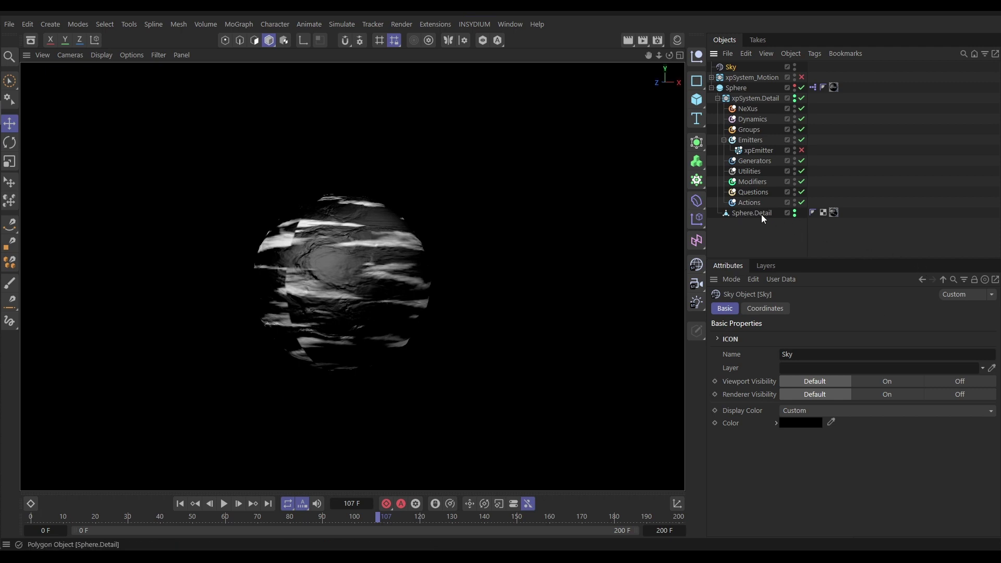
click(833, 212)
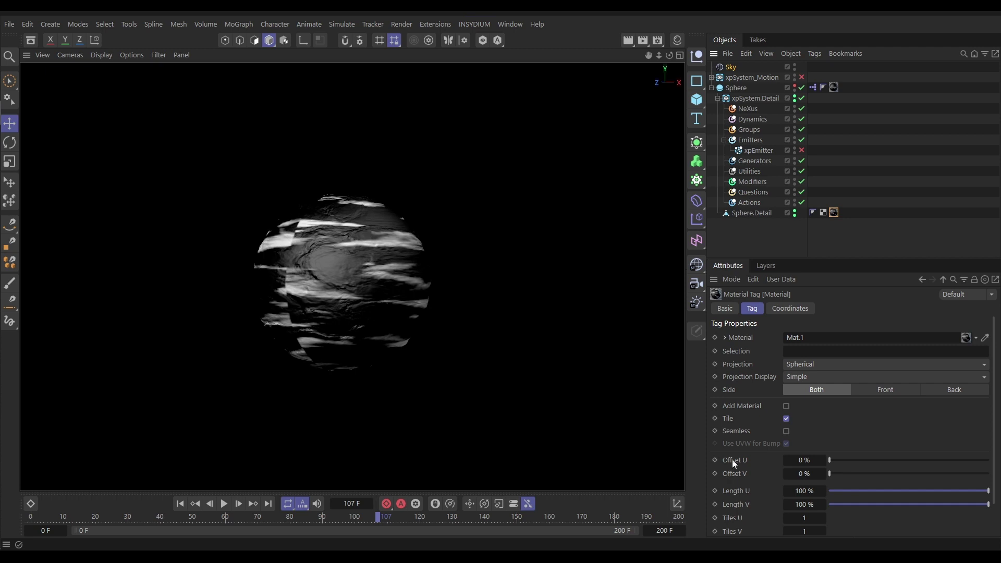
drag(830, 460, 898, 465)
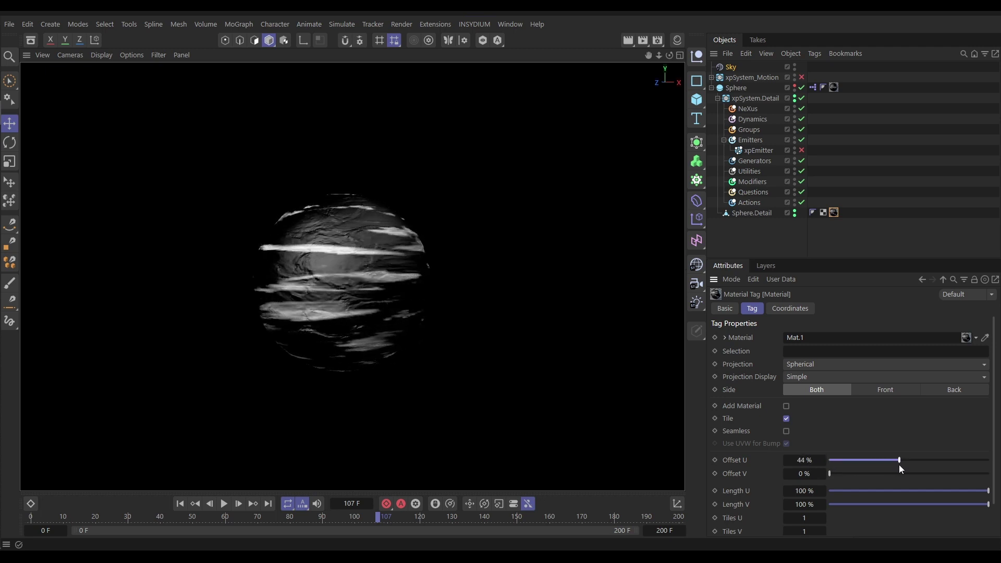
drag(375, 515, 42, 524)
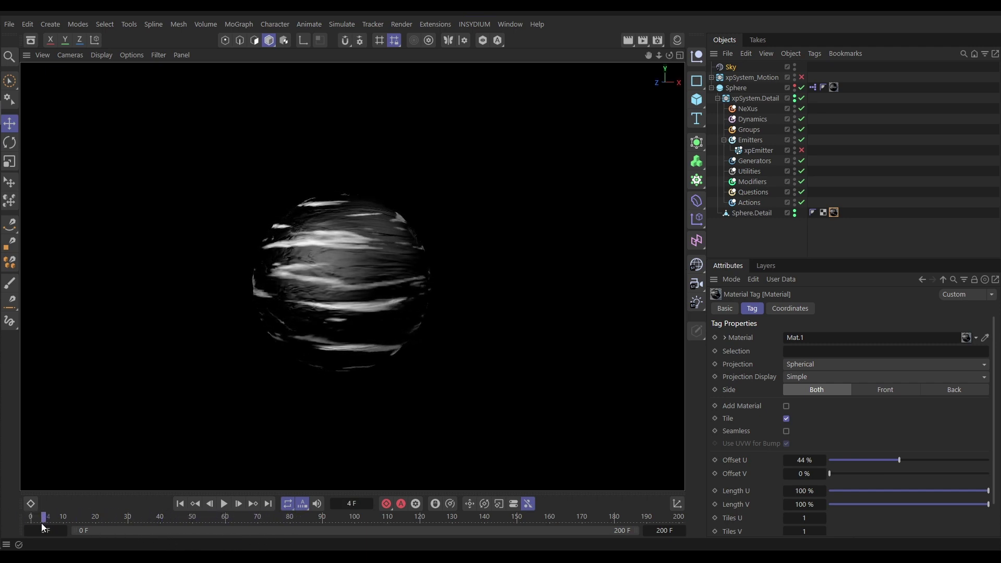
drag(901, 463, 971, 468)
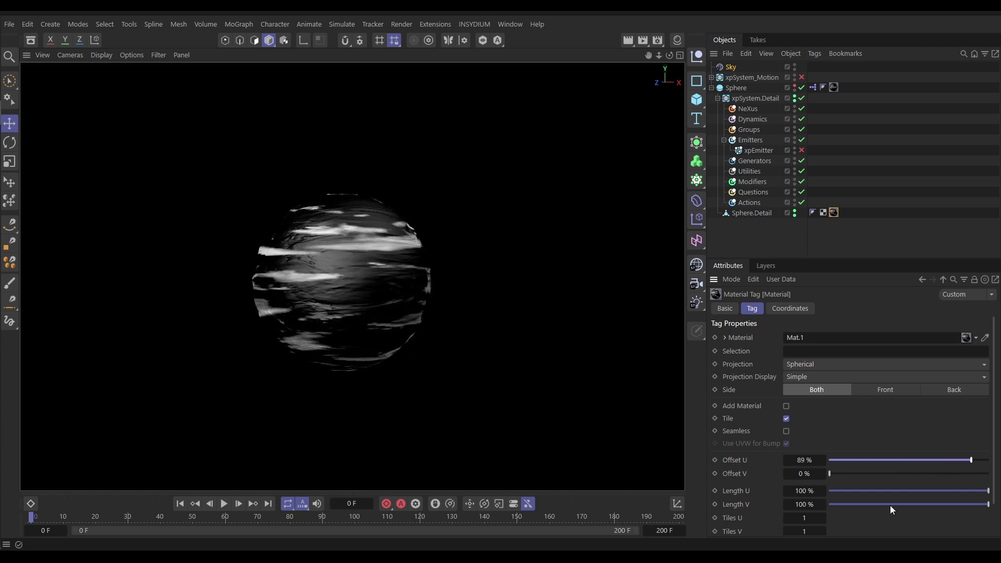
drag(34, 518, 3, 523)
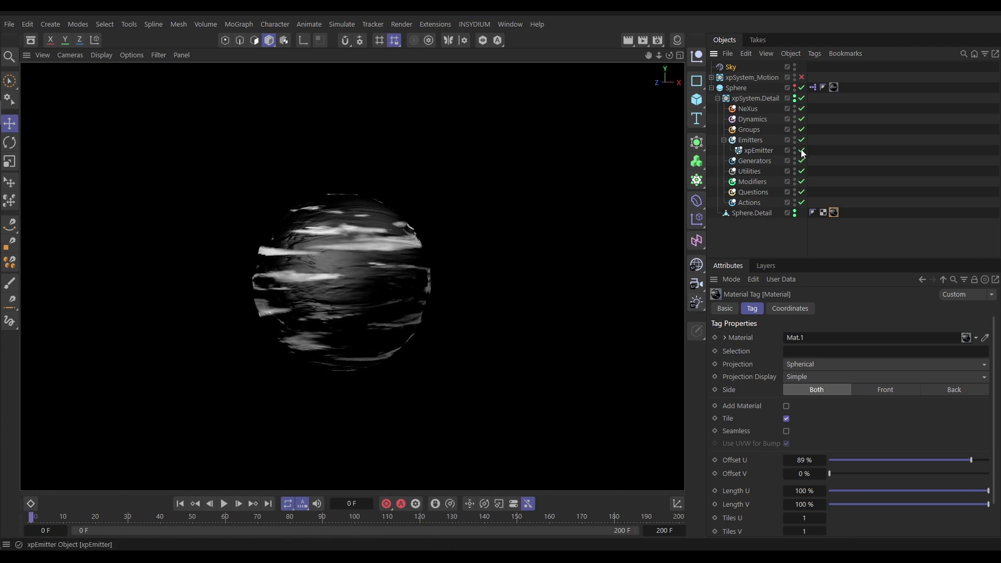
Re-enable the xpEmitter and xpSystem_Motion and play the animation with the shifted texture
click(802, 77)
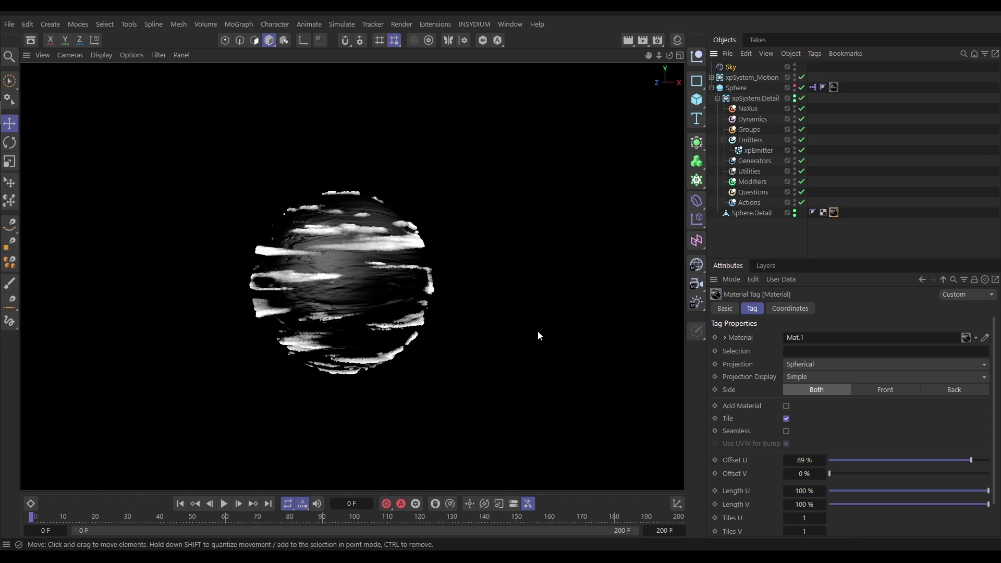
click(223, 504)
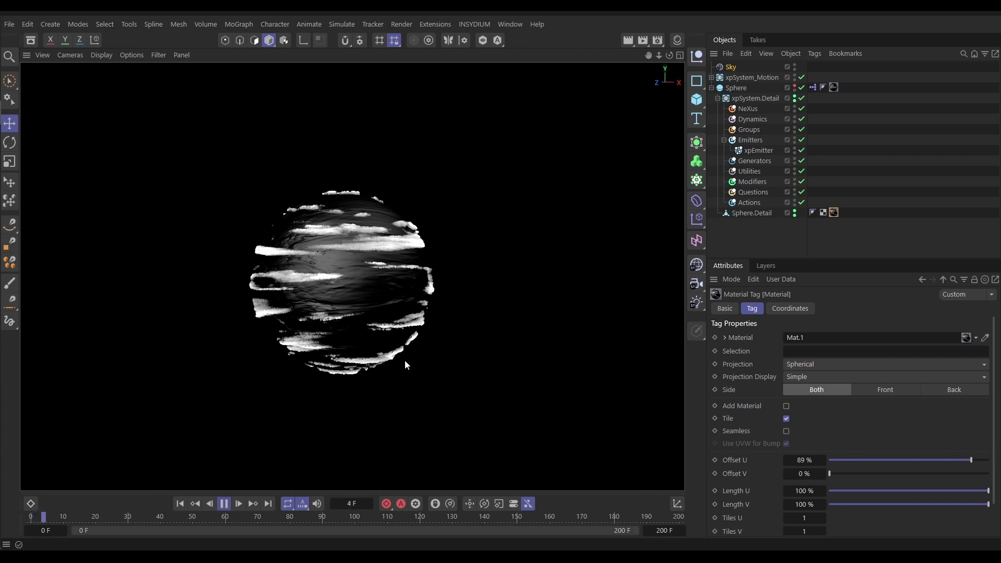